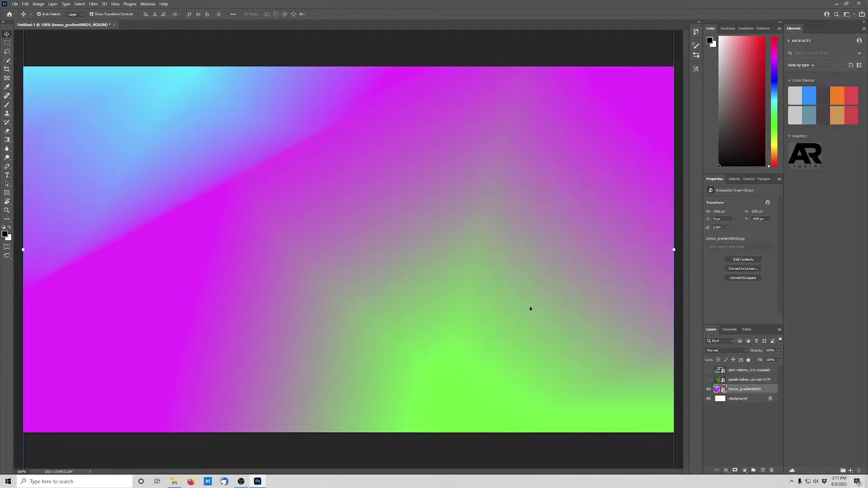
# Draw a rectangle about 1118 by 532 px in the middle of the canvas and round its corners to about 42 px
pyautogui.click(7, 192)
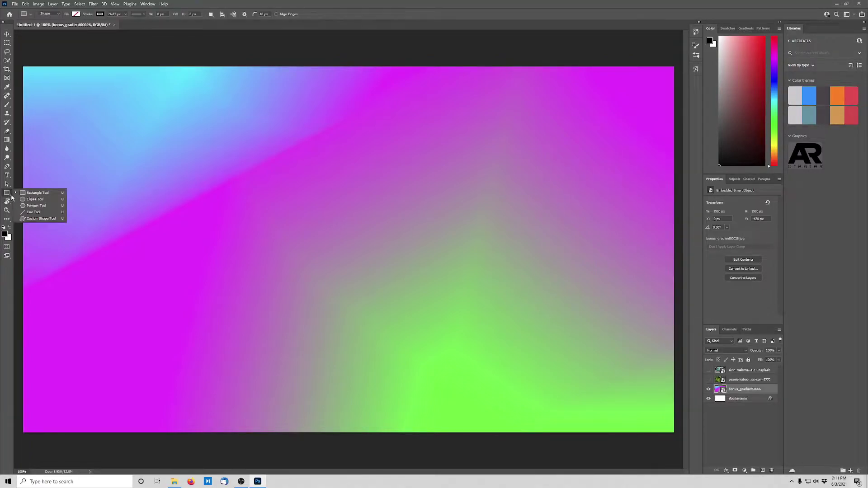
pyautogui.click(36, 193)
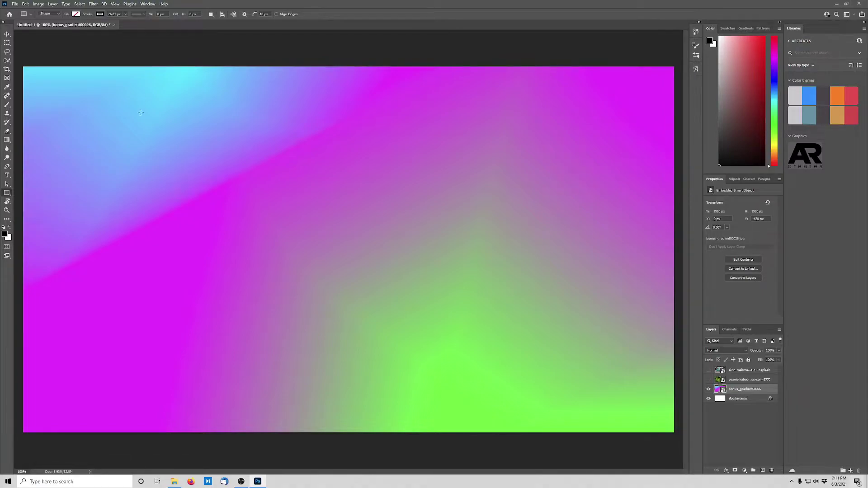
pyautogui.moveTo(159, 160)
pyautogui.mouseDown()
pyautogui.moveTo(158, 228)
pyautogui.moveTo(372, 369)
pyautogui.moveTo(538, 341)
pyautogui.mouseUp()
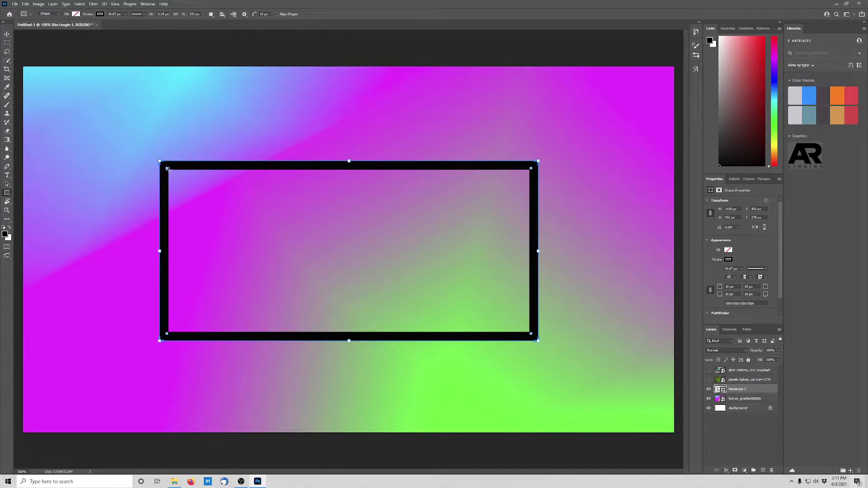
pyautogui.moveTo(167, 169); pyautogui.dragTo(174, 176)
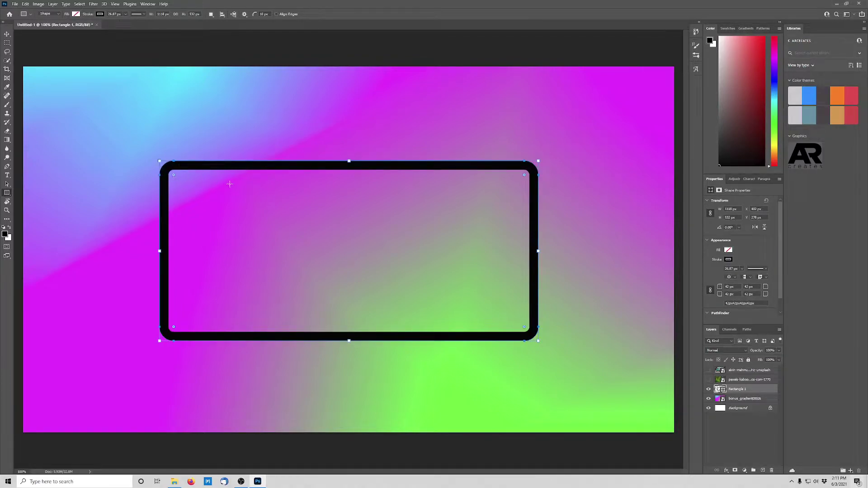
# Remove the rectangle's stroke and fill it with black
pyautogui.click(728, 259)
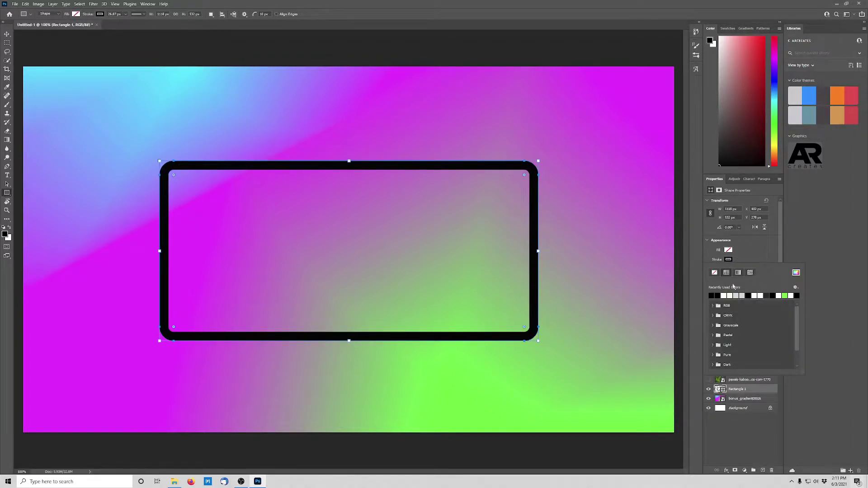
pyautogui.click(715, 273)
pyautogui.click(728, 251)
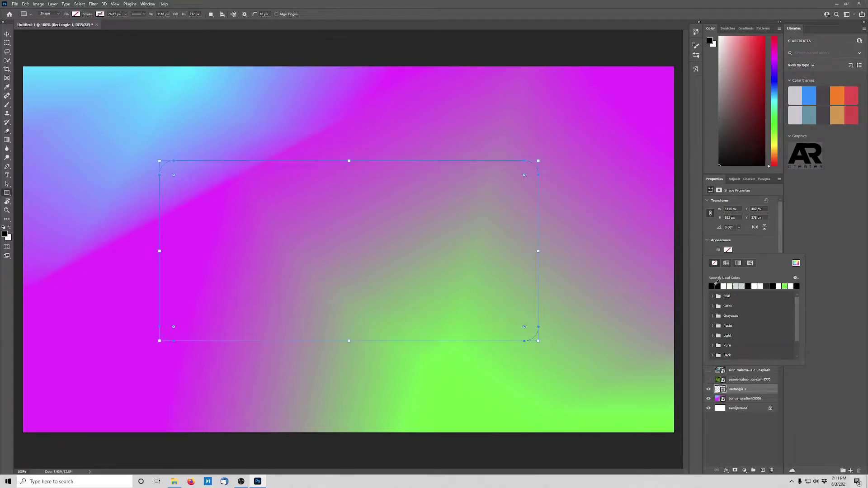
pyautogui.click(713, 285)
pyautogui.click(757, 244)
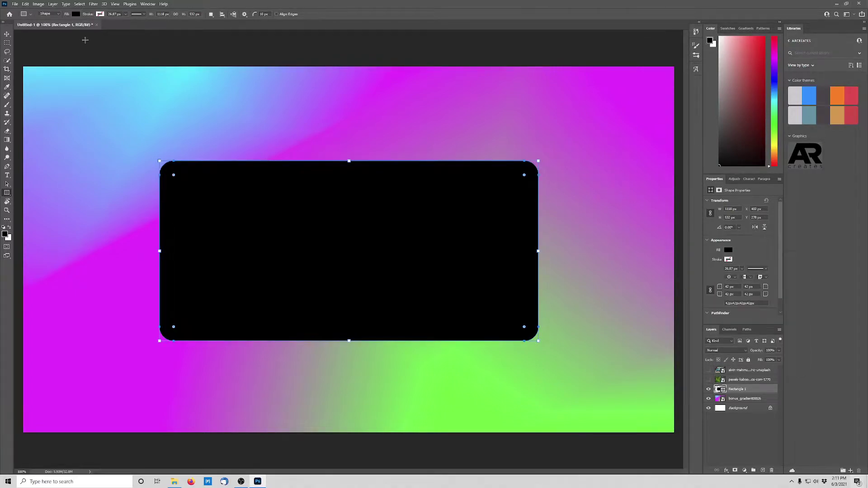
# Centre the rectangle horizontally and vertically with alignment set to the canvas, then deselect it
pyautogui.click(9, 34)
pyautogui.click(233, 14)
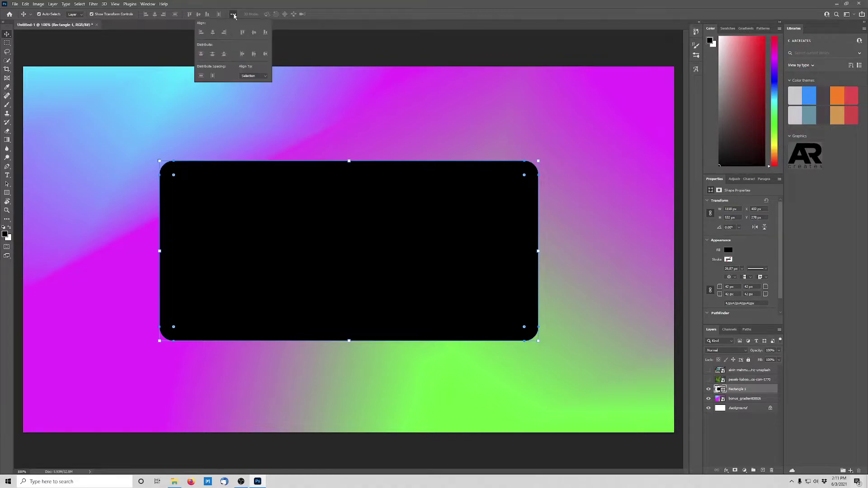
pyautogui.click(254, 76)
pyautogui.click(259, 87)
pyautogui.click(213, 32)
pyautogui.click(254, 32)
pyautogui.click(375, 43)
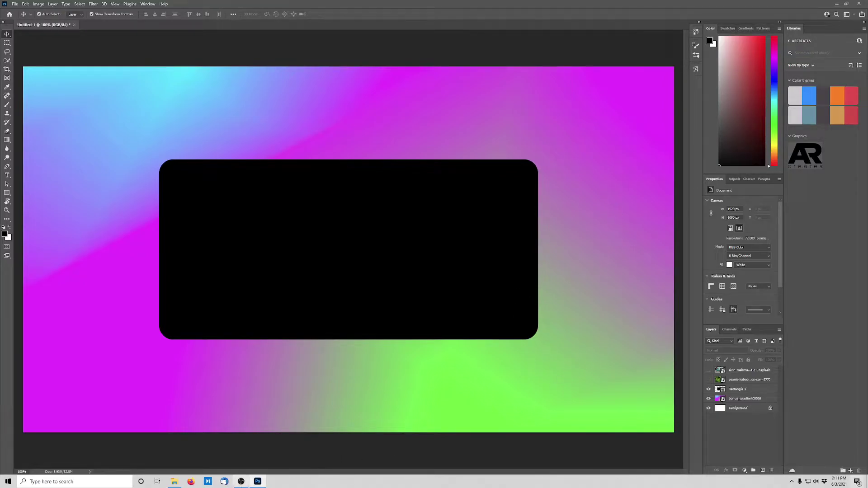
pyautogui.click(241, 482)
pyautogui.click(241, 483)
# Duplicate the gradient layer above the Rectangle 1 layer and convert the copy to a smart object
pyautogui.click(748, 401)
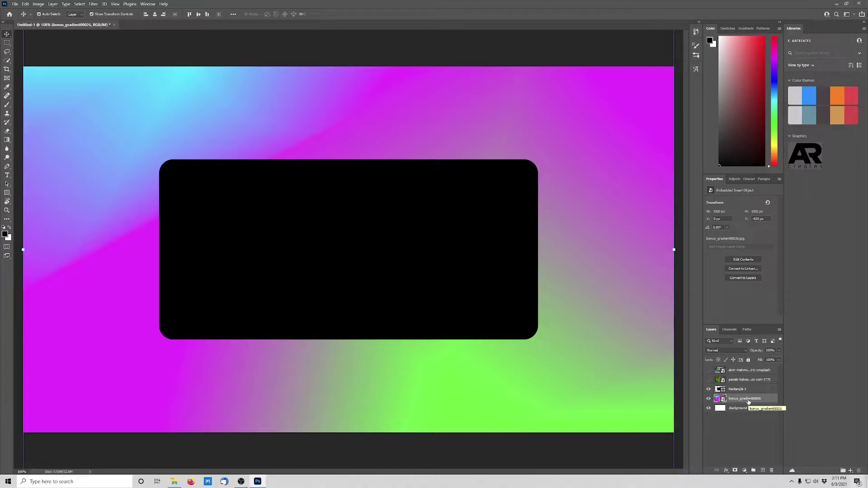
pyautogui.moveTo(748, 401); pyautogui.dragTo(749, 388)
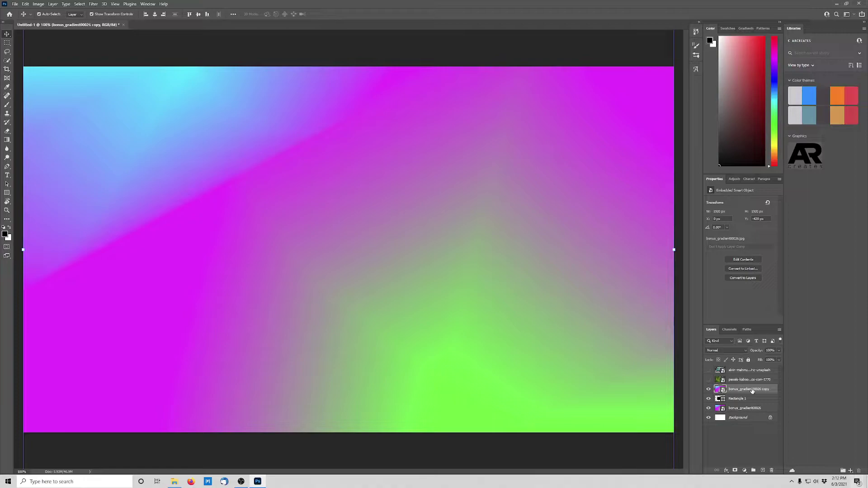
pyautogui.rightClick(752, 390)
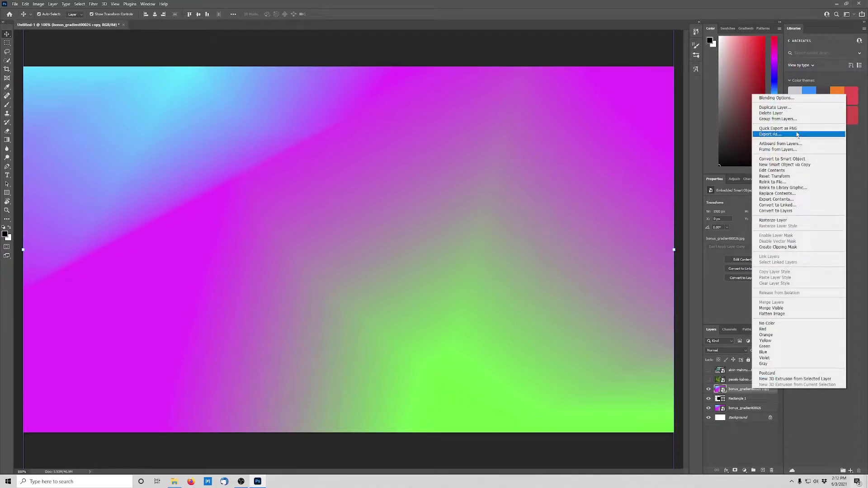
pyautogui.click(794, 159)
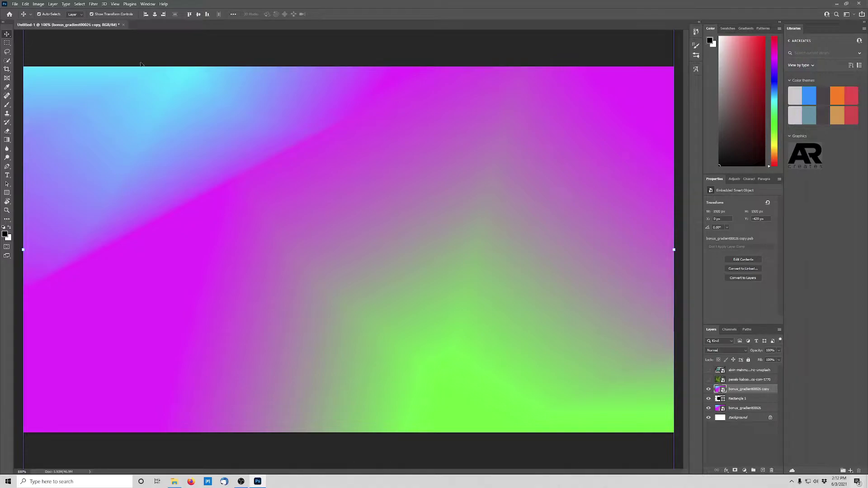
# Apply a Gaussian Blur with a raised radius to the gradient copy and check the rectangle beneath by briefly hiding the copy
pyautogui.click(93, 4)
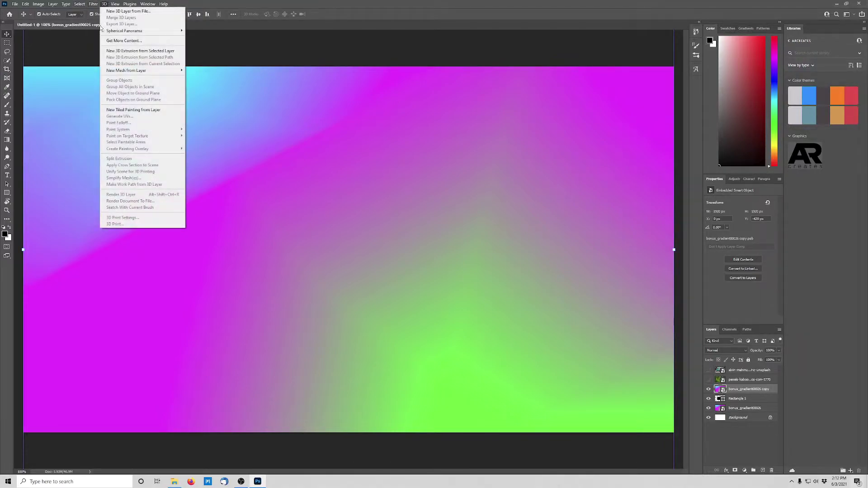
pyautogui.moveTo(138, 93)
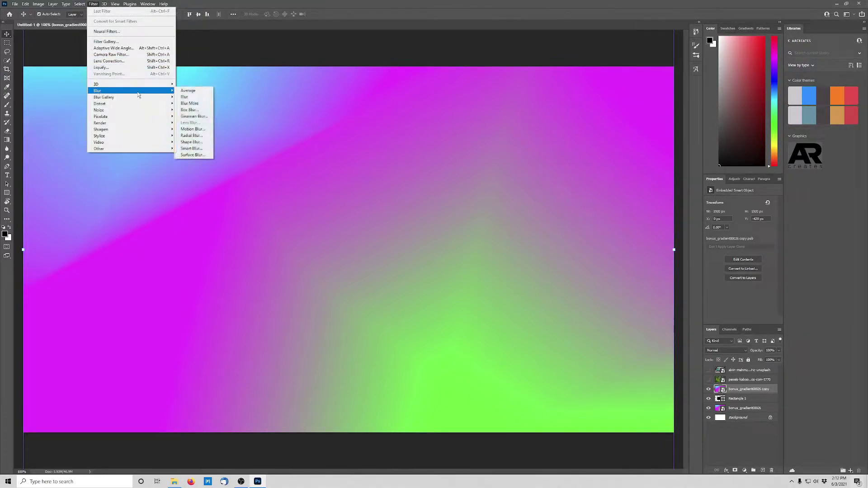
pyautogui.click(194, 116)
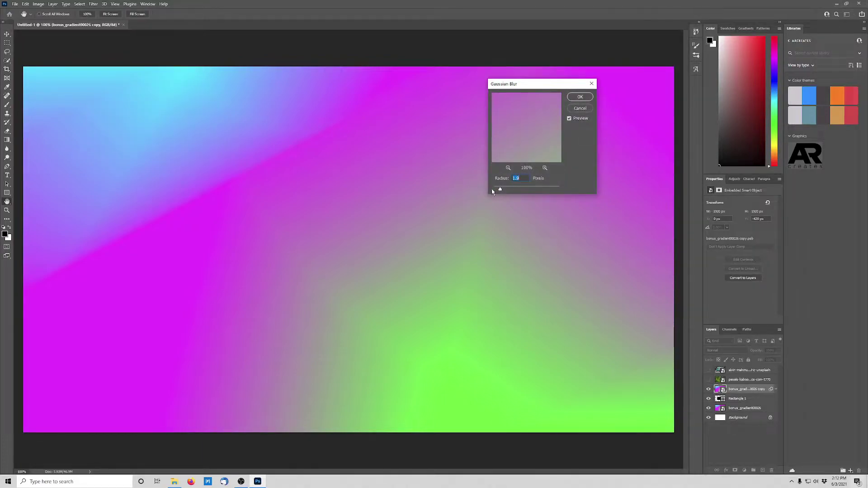
pyautogui.moveTo(499, 189)
pyautogui.mouseDown()
pyautogui.moveTo(550, 190)
pyautogui.moveTo(500, 190)
pyautogui.moveTo(510, 192)
pyautogui.mouseUp()
pyautogui.click(581, 98)
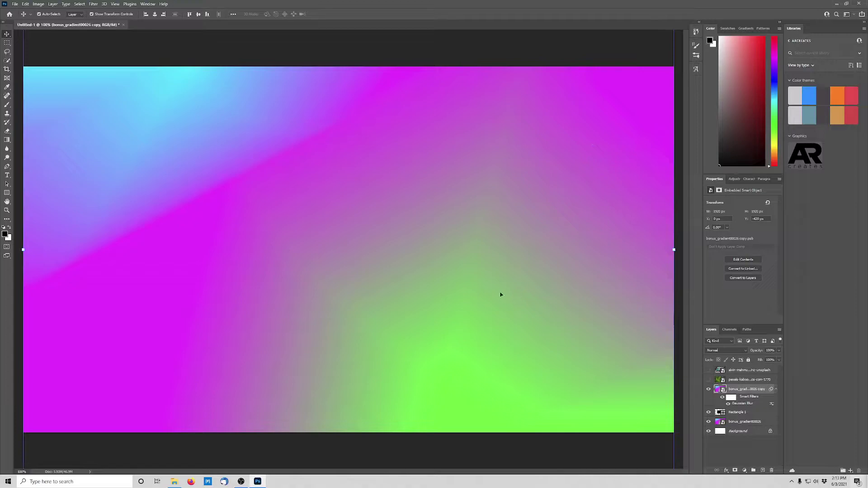
pyautogui.click(708, 390)
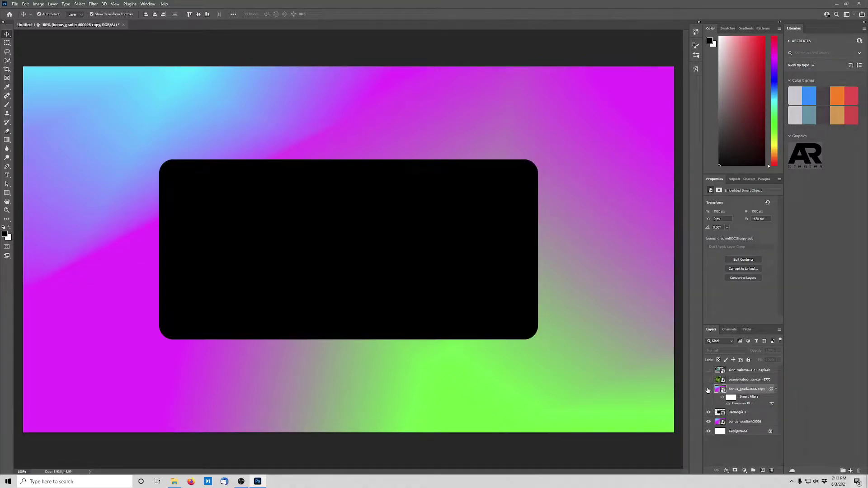
pyautogui.click(709, 390)
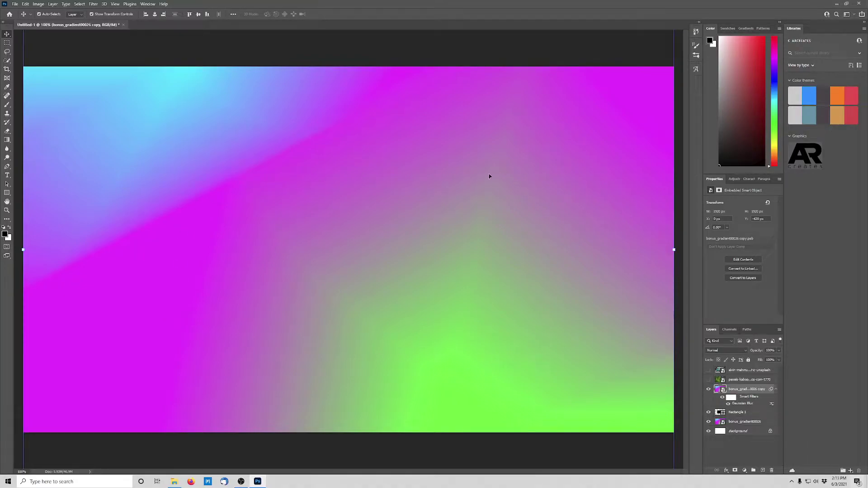
# Open the Filter Gallery for the gradient copy and choose the Glass filter from the Distort group
pyautogui.click(93, 4)
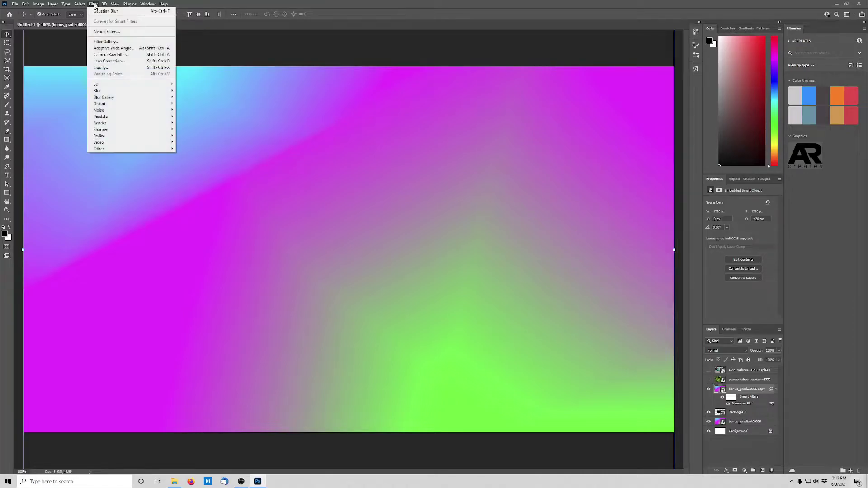
pyautogui.click(106, 42)
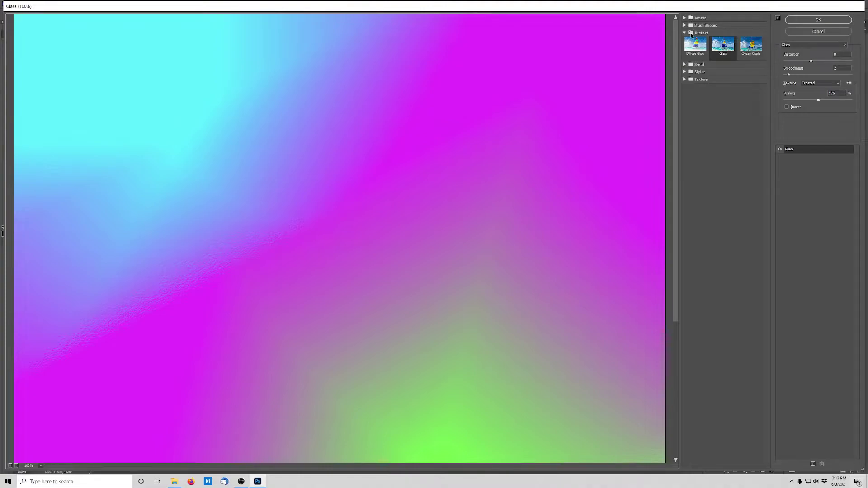
pyautogui.click(725, 49)
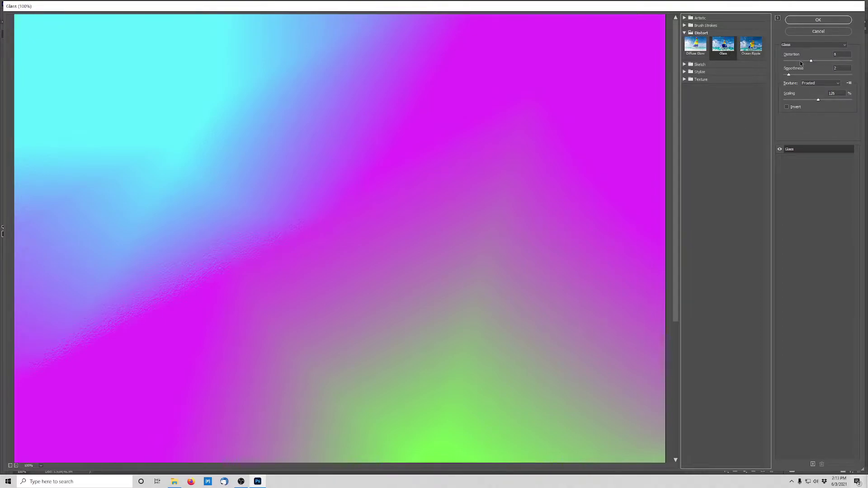
# Try the Glass filter's Distortion at 11, 20 and 2 to compare the effect
pyautogui.click(806, 61)
pyautogui.moveTo(814, 61); pyautogui.dragTo(821, 60)
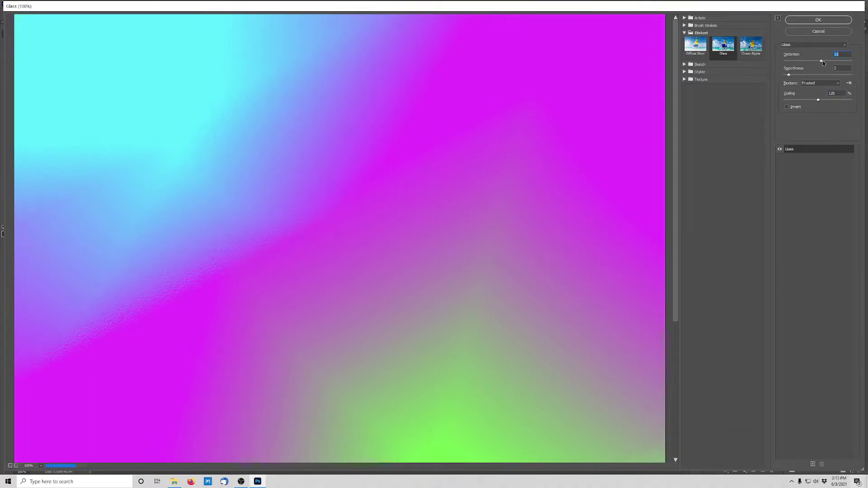
pyautogui.click(850, 60)
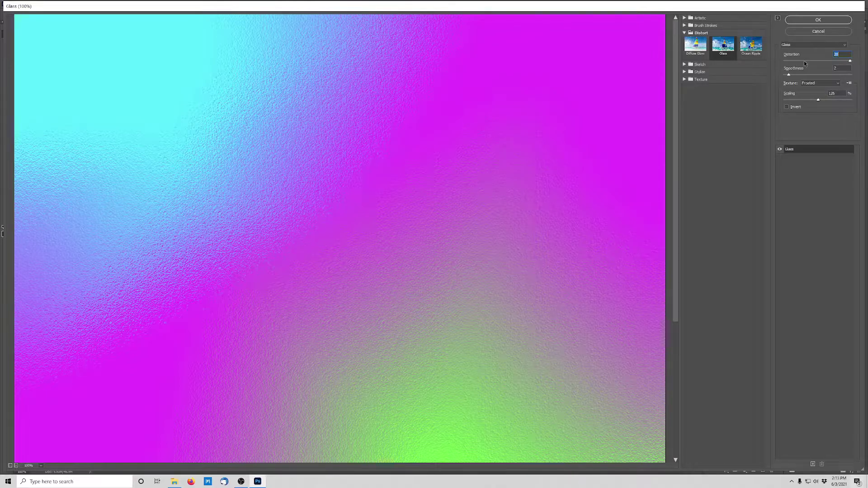
pyautogui.moveTo(800, 60); pyautogui.dragTo(787, 62)
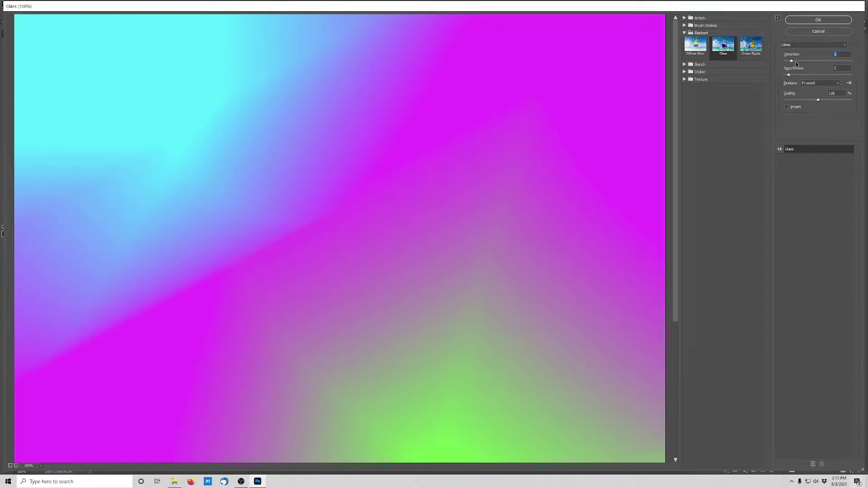
pyautogui.moveTo(796, 64); pyautogui.dragTo(801, 61)
# Test the Glass filter's Smoothness at its maximum, return it to a low value, and raise Distortion to a medium value
pyautogui.moveTo(821, 77); pyautogui.dragTo(852, 77)
pyautogui.moveTo(852, 76); pyautogui.dragTo(791, 77)
pyautogui.click(797, 75)
pyautogui.click(792, 75)
pyautogui.click(789, 75)
pyautogui.moveTo(803, 61); pyautogui.dragTo(812, 62)
# Choose the Glass texture, adjust its Scaling to a medium value, and apply the filter to the gradient copy
pyautogui.click(812, 83)
pyautogui.click(813, 101)
pyautogui.click(801, 101)
pyautogui.click(795, 100)
pyautogui.click(827, 100)
pyautogui.click(807, 99)
pyautogui.click(814, 100)
pyautogui.click(819, 100)
pyautogui.click(819, 100)
pyautogui.click(810, 20)
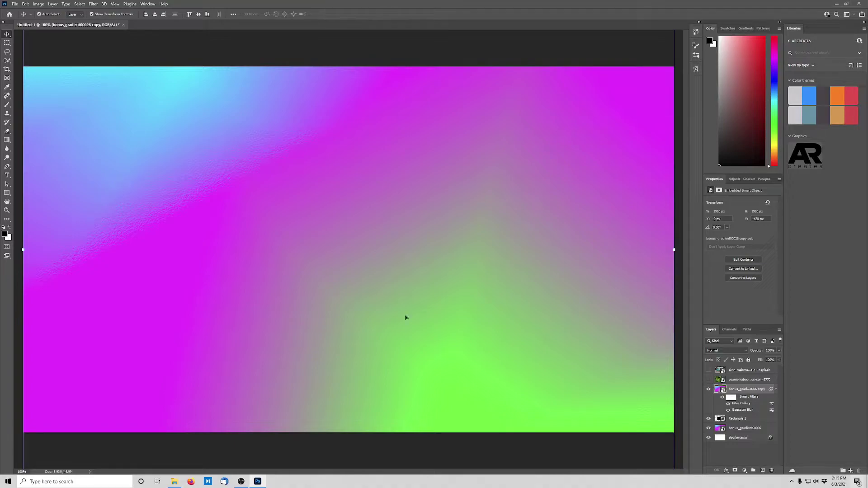
# Clip the filtered gradient copy to the Rectangle 1 layer with a clipping mask
pyautogui.rightClick(764, 390)
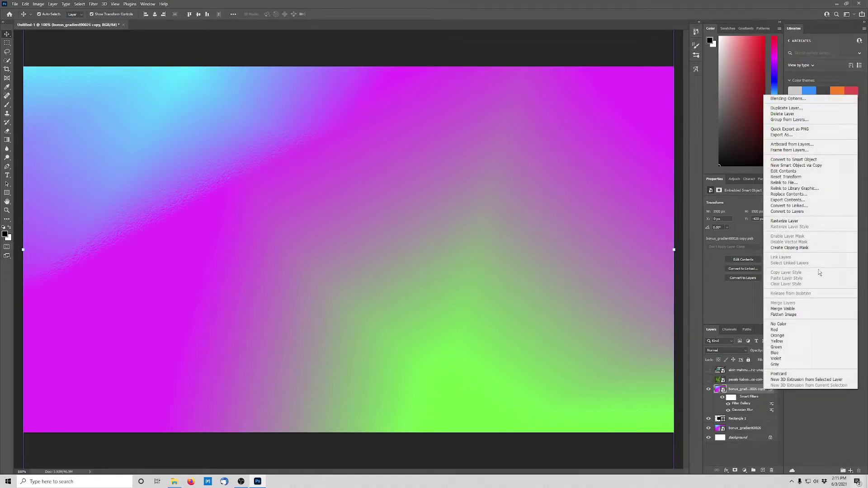
pyautogui.click(808, 250)
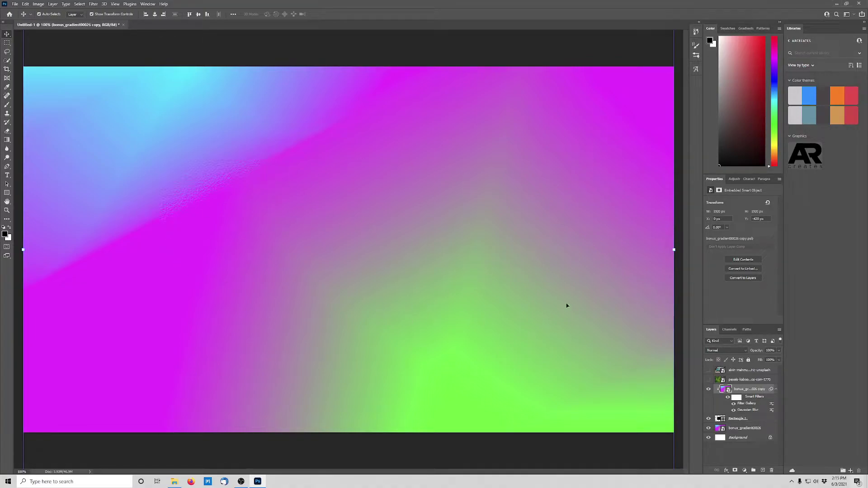
# Add a drop shadow to the Rectangle 1 layer with 52% opacity, no spread and an increased distance
pyautogui.click(760, 422)
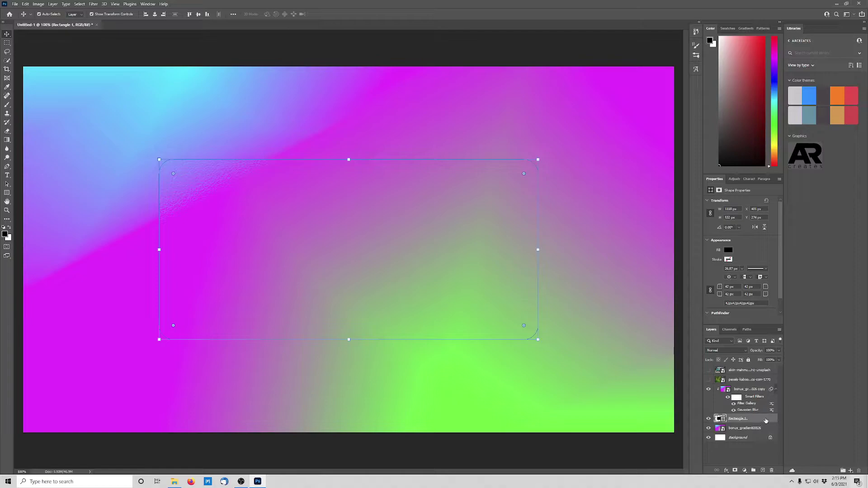
pyautogui.doubleClick(768, 421)
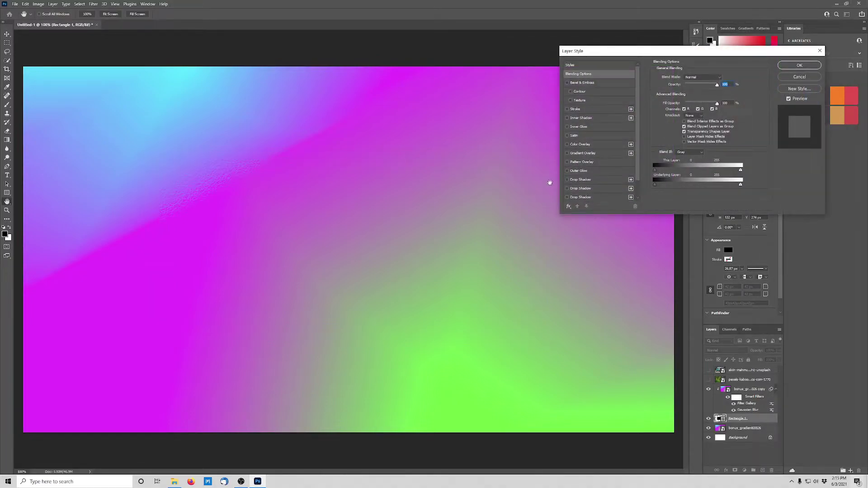
pyautogui.click(568, 180)
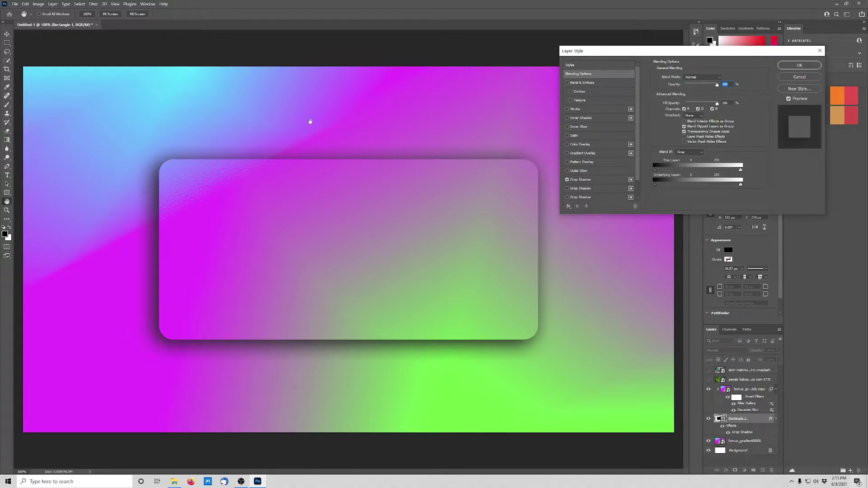
pyautogui.click(598, 181)
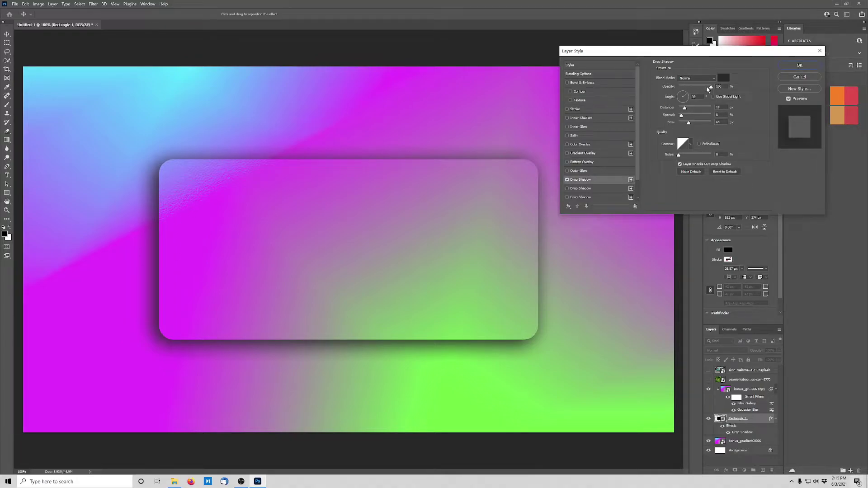
pyautogui.moveTo(706, 88); pyautogui.dragTo(678, 116)
pyautogui.moveTo(692, 124); pyautogui.dragTo(704, 109)
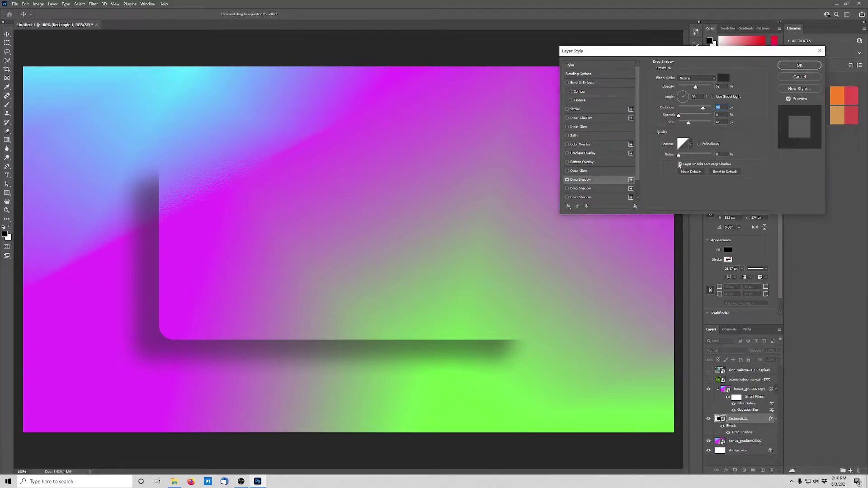
# Add a stroke effect to the Rectangle 1 layer and set its colour to e9e9e9
pyautogui.click(567, 110)
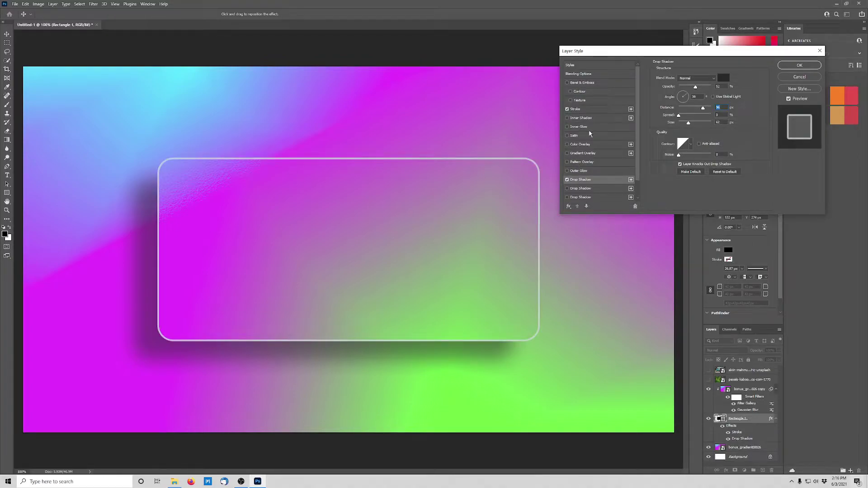
pyautogui.click(578, 109)
pyautogui.click(670, 126)
pyautogui.write('e9e9e9')
pyautogui.click(607, 288)
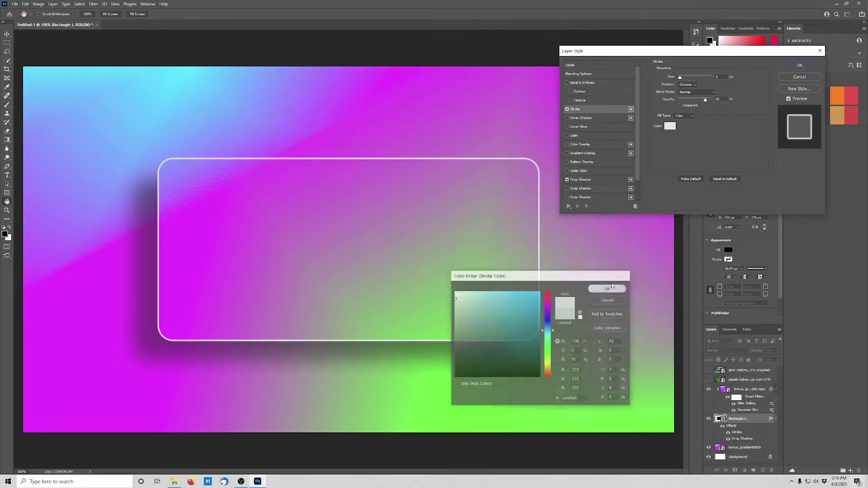
# Thin the stroke of the Rectangle 1 layer, lower its opacity to 39%, and apply the layer style
pyautogui.moveTo(674, 79)
pyautogui.mouseDown()
pyautogui.moveTo(697, 78)
pyautogui.moveTo(680, 78)
pyautogui.mouseUp()
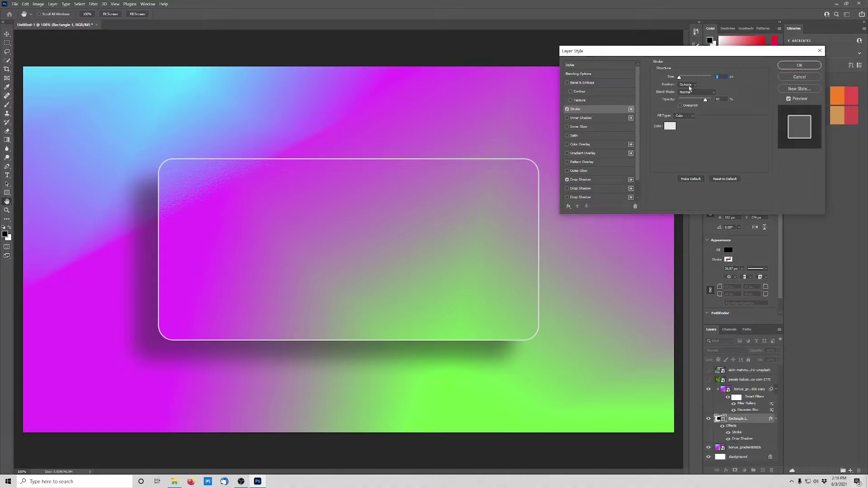
pyautogui.moveTo(706, 100); pyautogui.dragTo(692, 103)
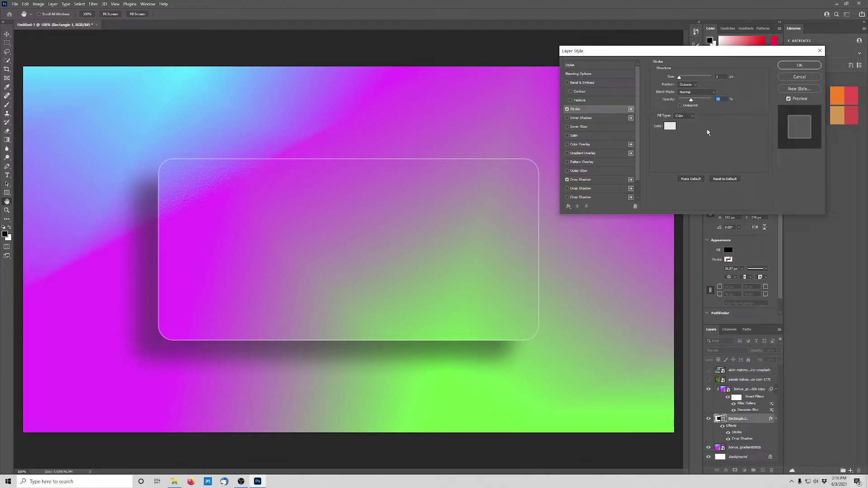
pyautogui.click(809, 64)
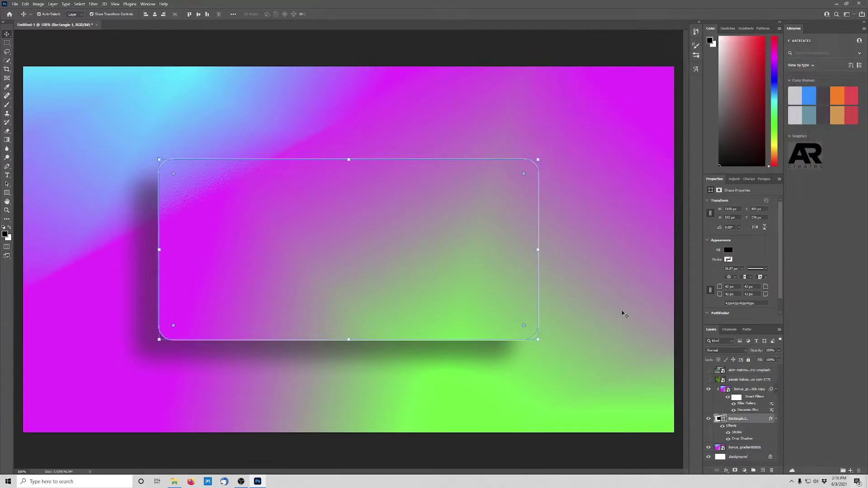
pyautogui.click(639, 303)
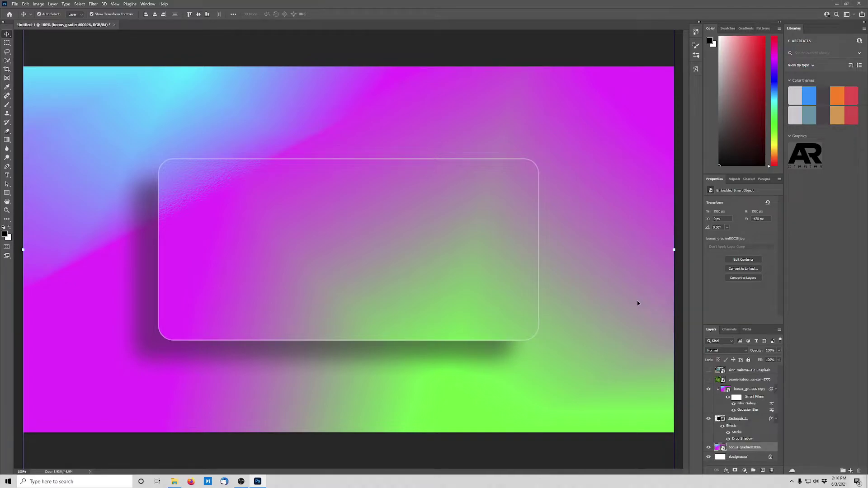
# Show the leaf photo layer and place a duplicate of the Rectangle 1 layer above it
pyautogui.click(709, 380)
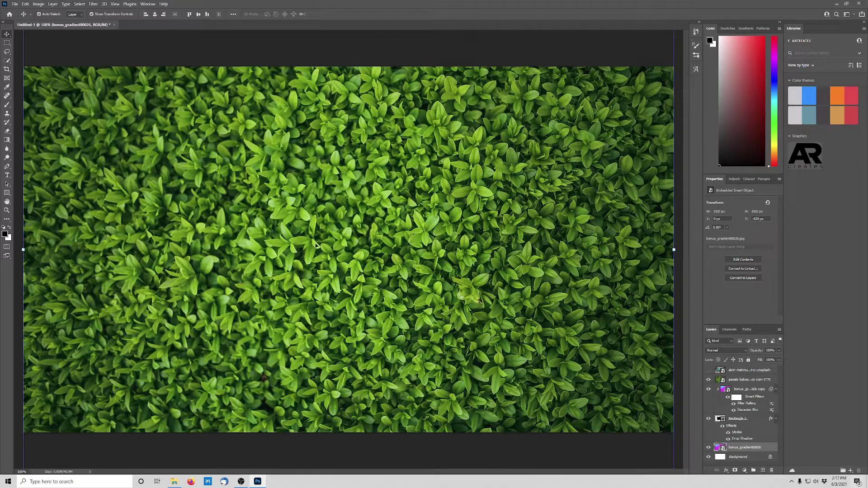
pyautogui.click(750, 420)
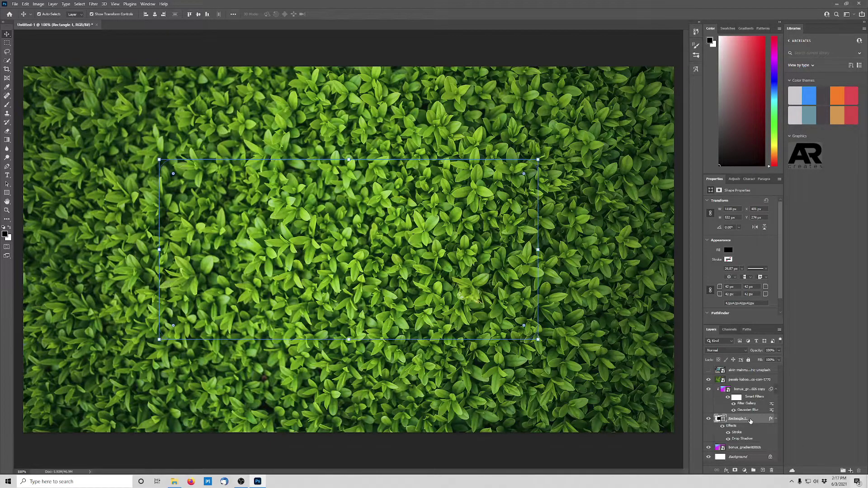
pyautogui.moveTo(752, 421); pyautogui.dragTo(748, 378)
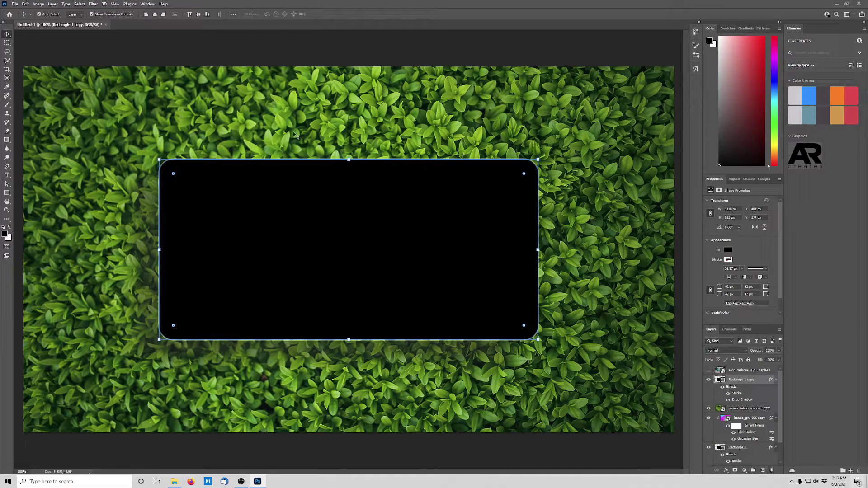
# Hide the layer effects of the Rectangle 1 copy and place a duplicate of the leaf photo layer above it
pyautogui.click(325, 128)
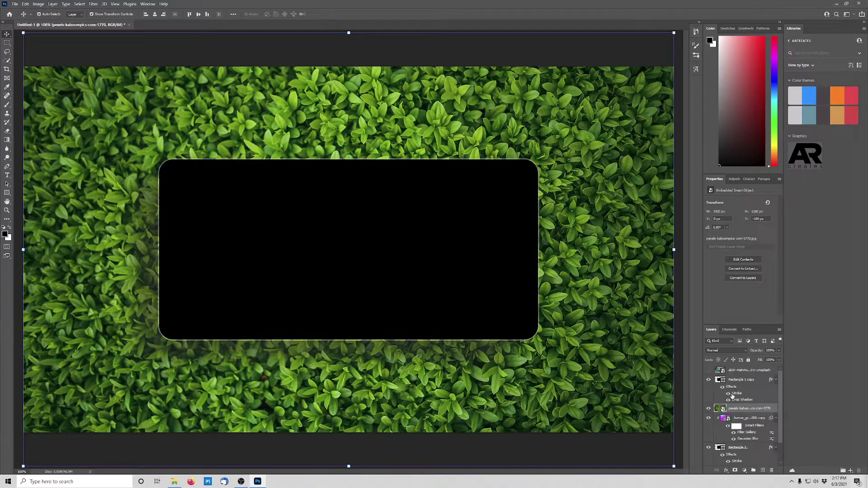
pyautogui.click(722, 388)
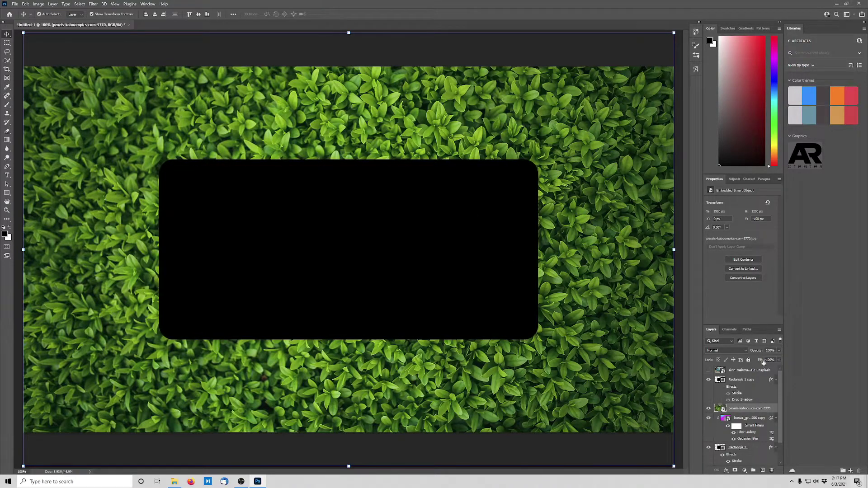
pyautogui.click(748, 381)
pyautogui.click(754, 409)
pyautogui.moveTo(757, 410); pyautogui.dragTo(750, 380)
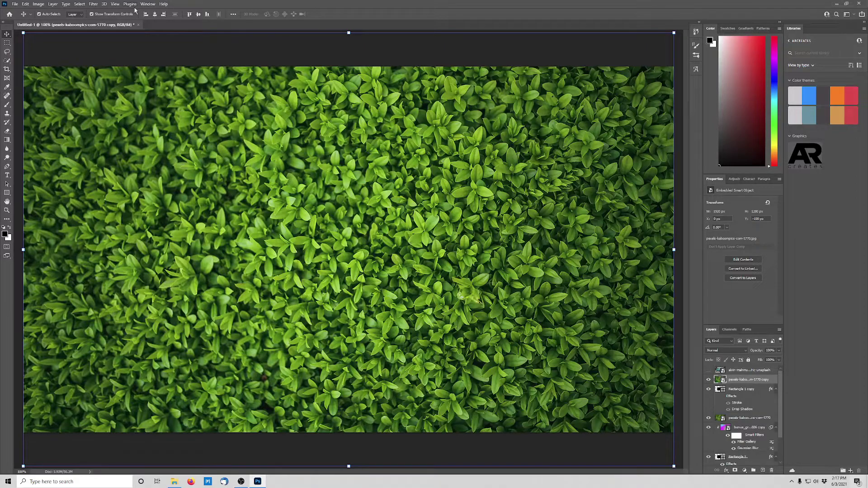
# Apply a Gaussian Blur with a small radius to the leaf photo copy
pyautogui.click(93, 4)
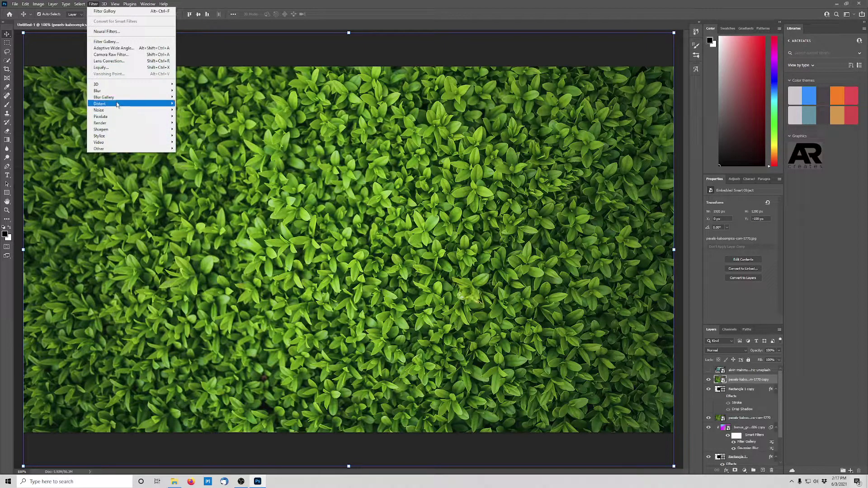
pyautogui.moveTo(104, 90)
pyautogui.click(194, 117)
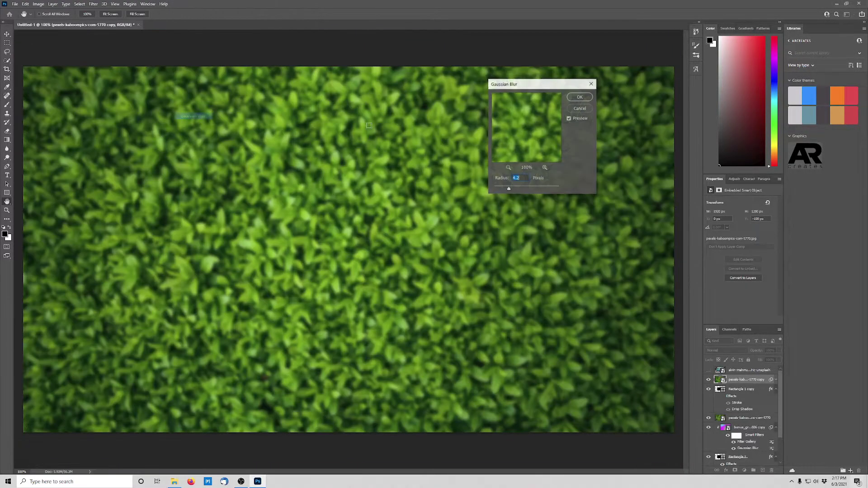
pyautogui.moveTo(508, 189); pyautogui.dragTo(500, 189)
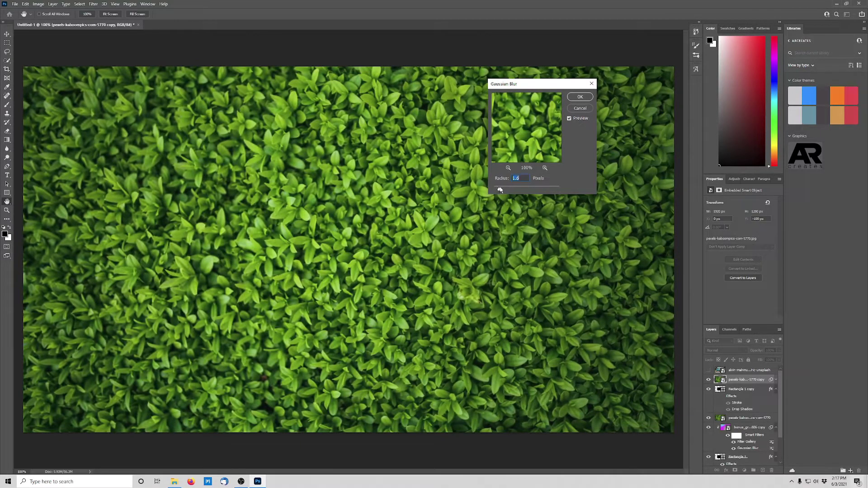
pyautogui.click(581, 98)
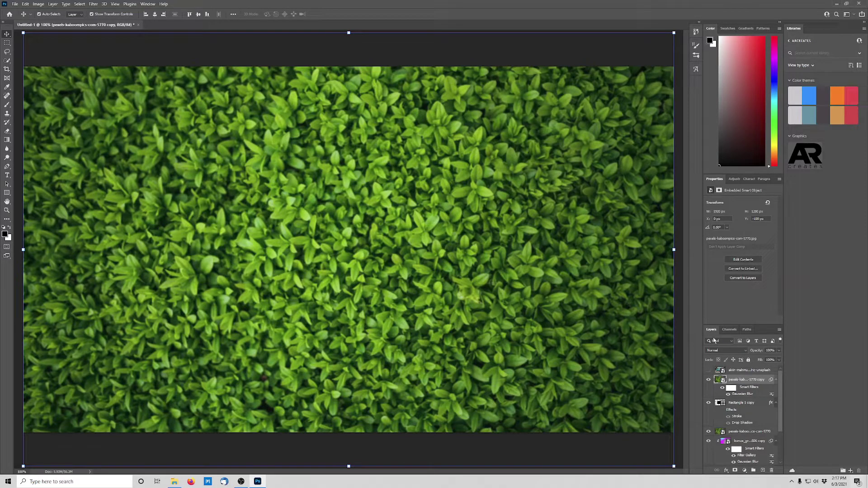
# Apply the Glass filter to the leaf photo copy with Distortion 1, Smoothness 3, the Frosted texture and 75% Scaling
pyautogui.click(93, 4)
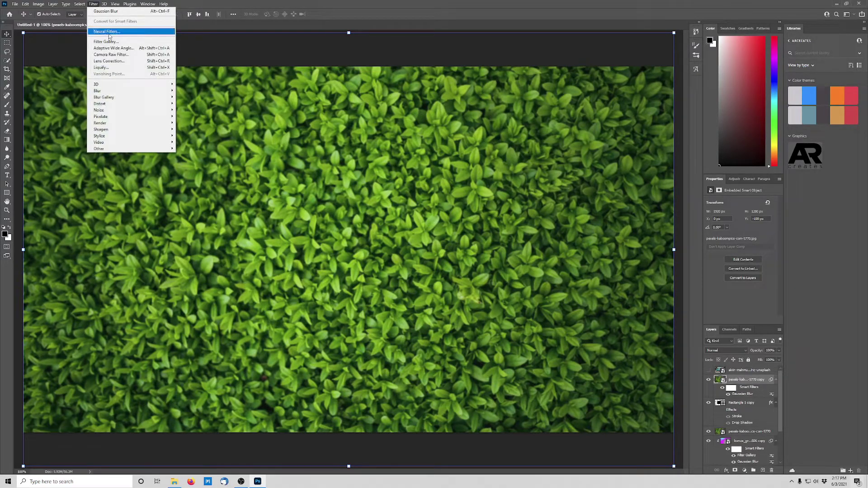
pyautogui.click(105, 41)
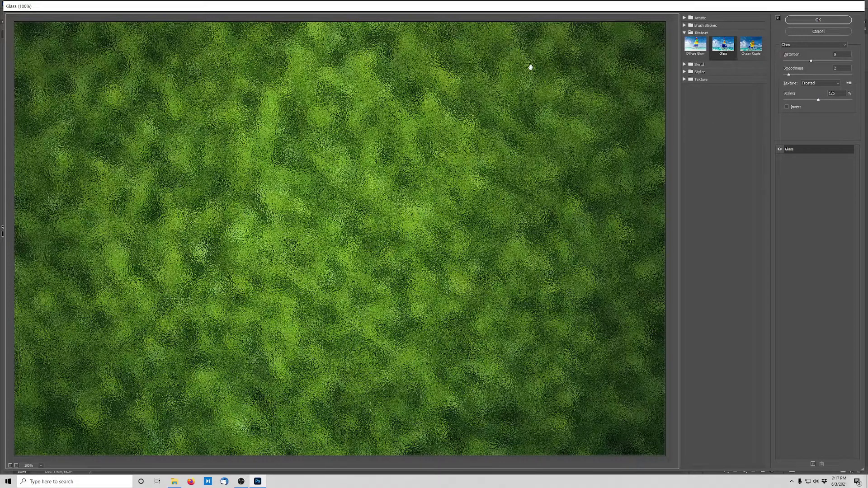
pyautogui.moveTo(801, 61); pyautogui.dragTo(788, 63)
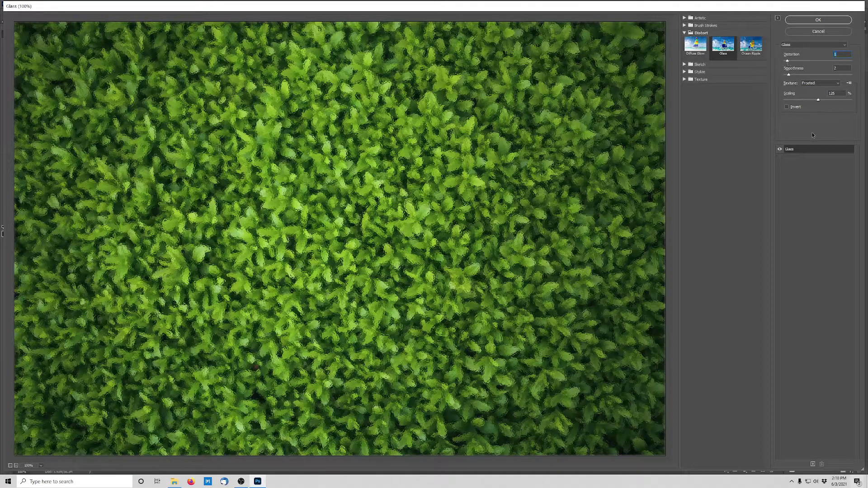
pyautogui.moveTo(788, 76); pyautogui.dragTo(809, 76)
pyautogui.click(796, 75)
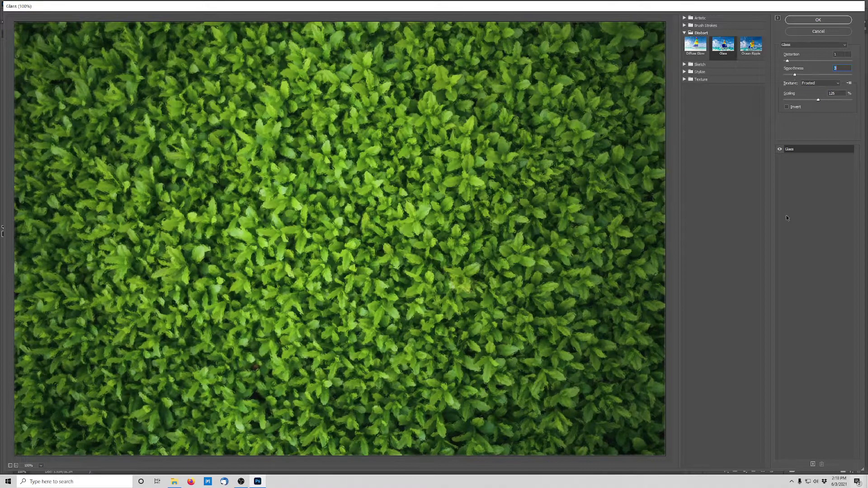
pyautogui.click(807, 100)
pyautogui.click(790, 100)
pyautogui.moveTo(790, 100); pyautogui.dragTo(796, 100)
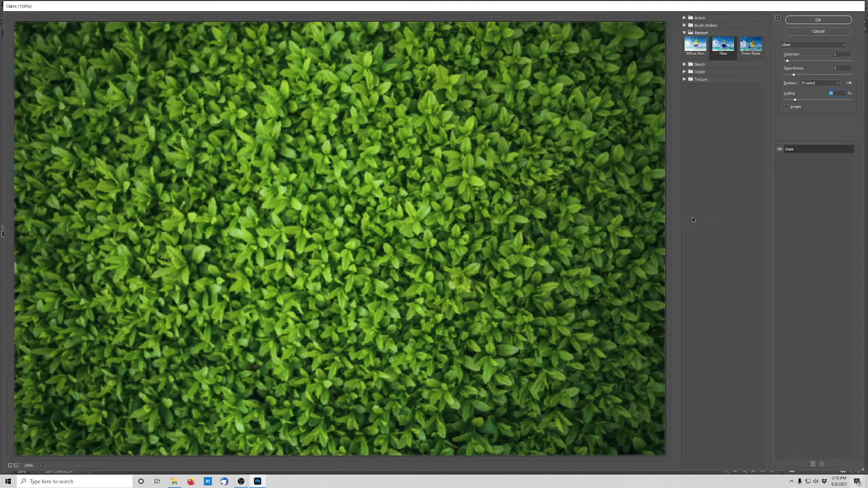
pyautogui.click(818, 20)
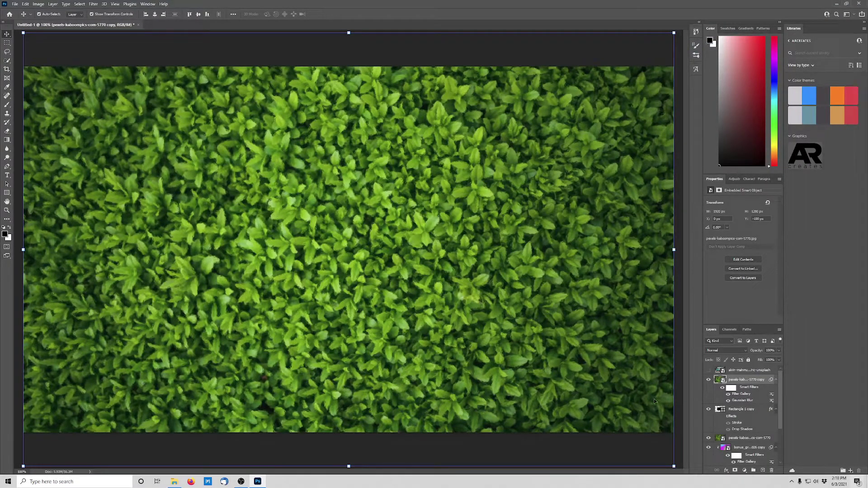
# Clip the filtered leaf photo copy to the Rectangle 1 copy and show that rectangle's layer effects again
pyautogui.rightClick(763, 379)
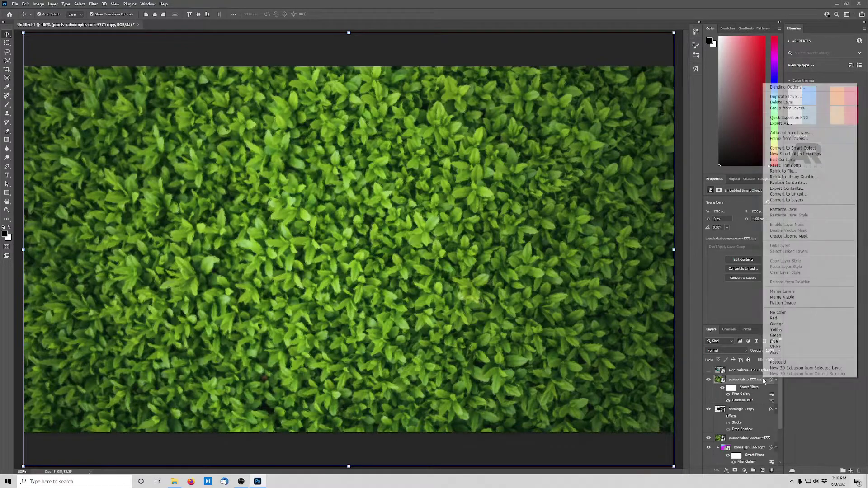
pyautogui.click(809, 236)
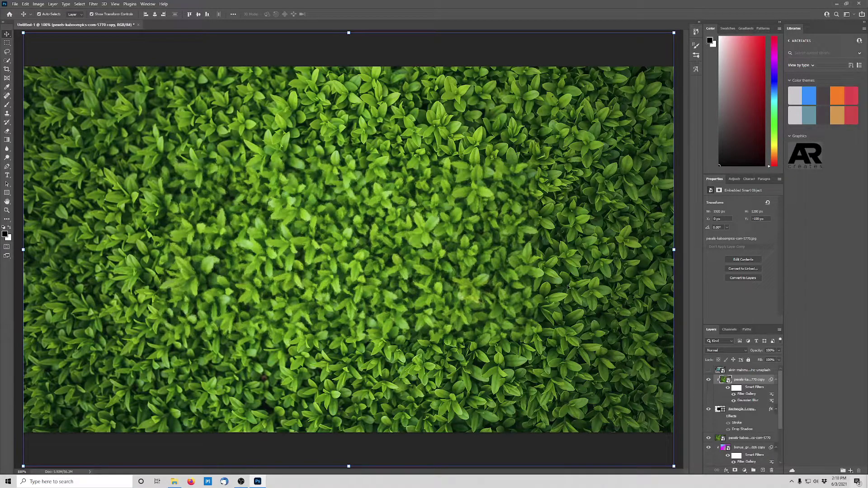
pyautogui.click(723, 416)
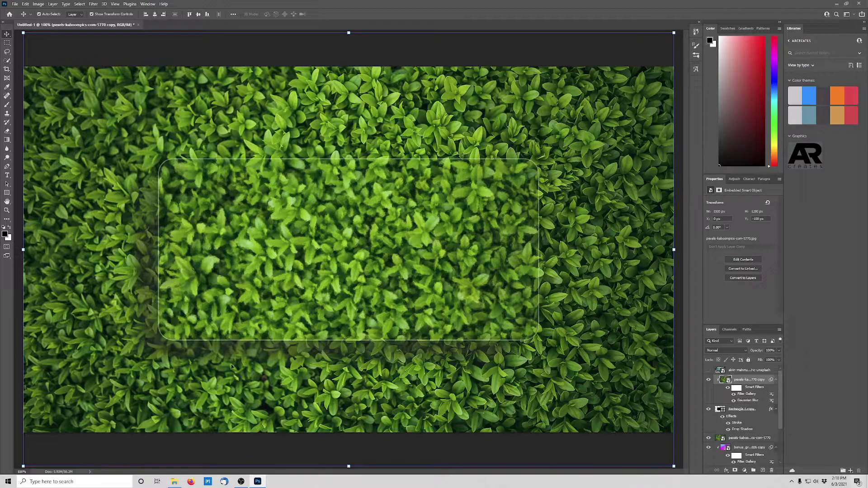
# Set the Rectangle 1 copy's drop shadow to 67% opacity with zero distance, and enable its stroke effect
pyautogui.click(762, 417)
pyautogui.doubleClick(763, 411)
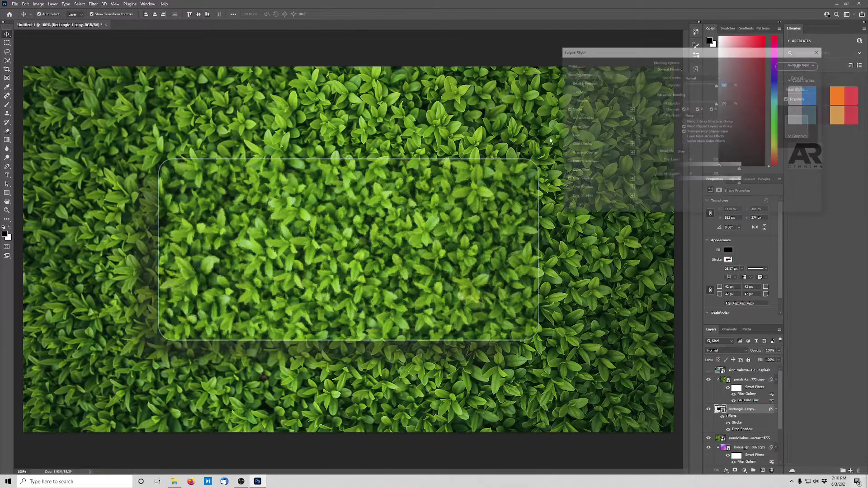
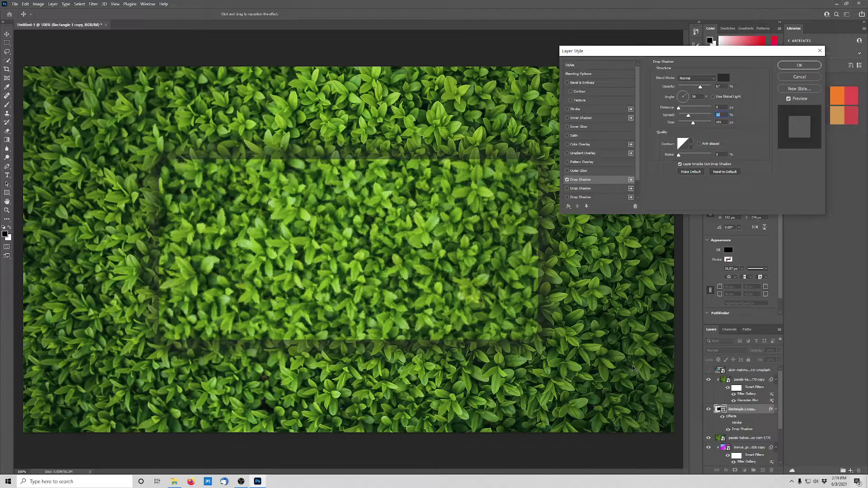
pyautogui.click(567, 109)
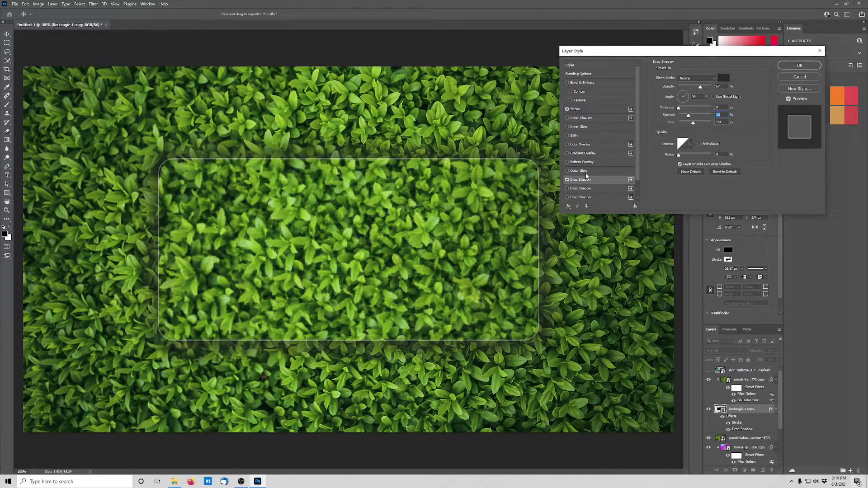
pyautogui.click(588, 111)
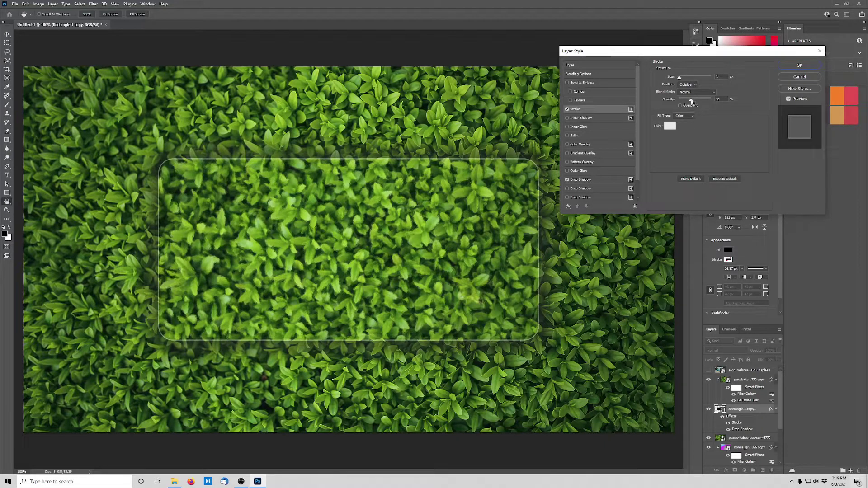
# Set the stroke to 100% opacity with the green 7aa301 sampled from the leaves, and apply the layer style
pyautogui.moveTo(691, 101); pyautogui.dragTo(711, 100)
pyautogui.click(670, 126)
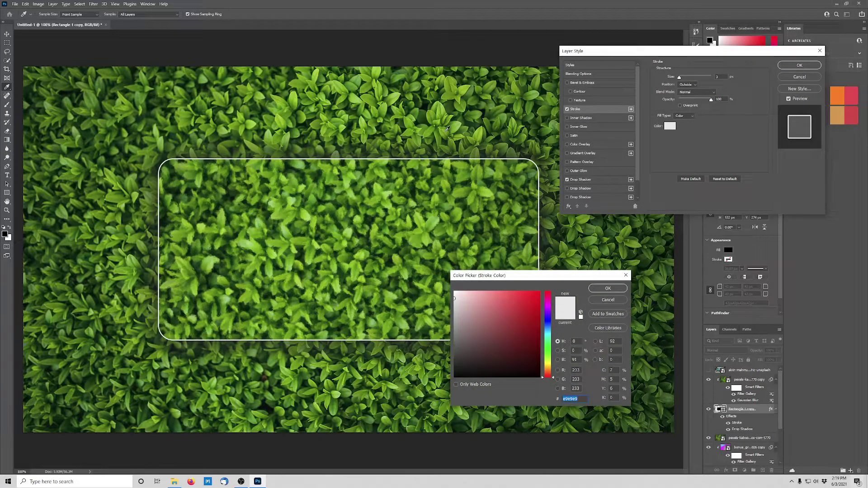
pyautogui.click(448, 129)
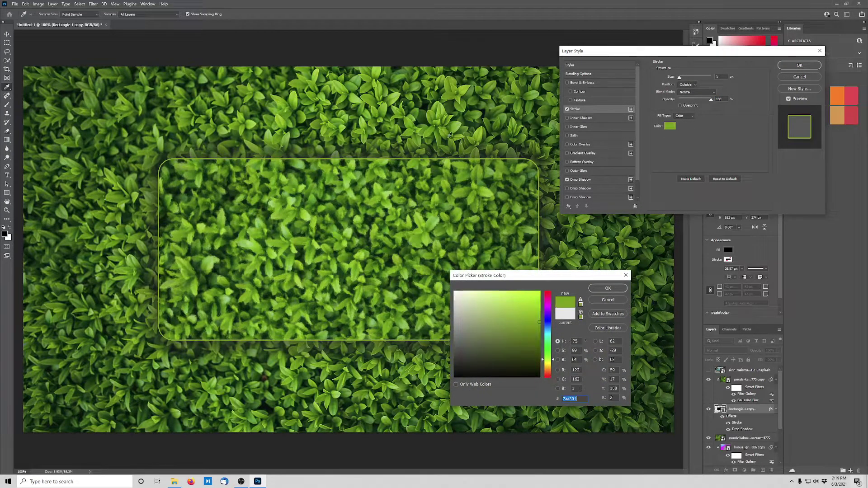
pyautogui.click(607, 288)
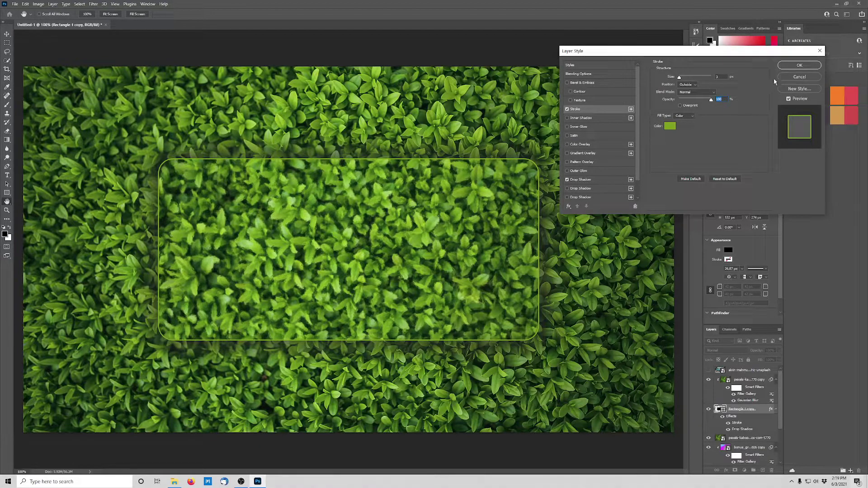
pyautogui.click(787, 67)
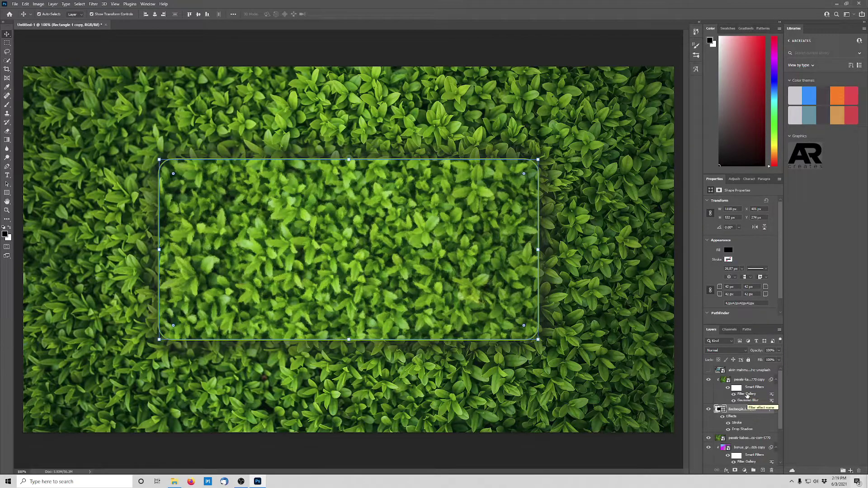
# Reopen the Glass filter on the leaf photo copy, raise its Distortion to about 5, apply it and deselect the layer
pyautogui.doubleClick(772, 395)
pyautogui.click(482, 153)
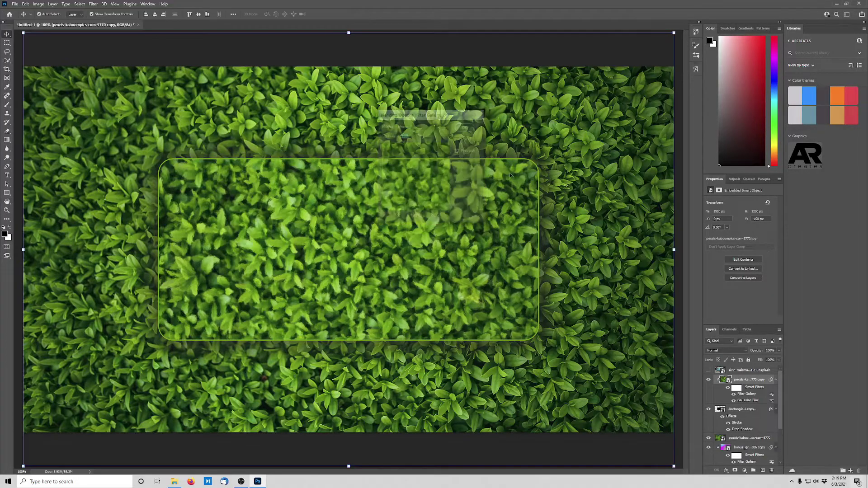
pyautogui.doubleClick(736, 395)
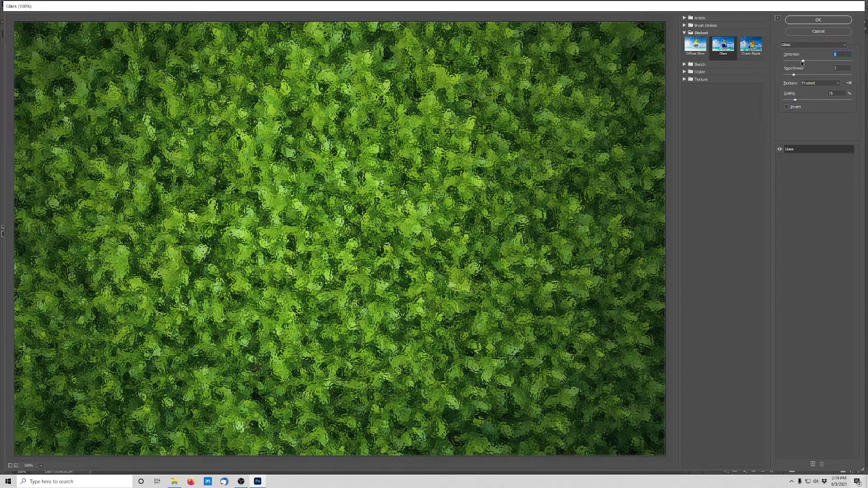
pyautogui.click(819, 20)
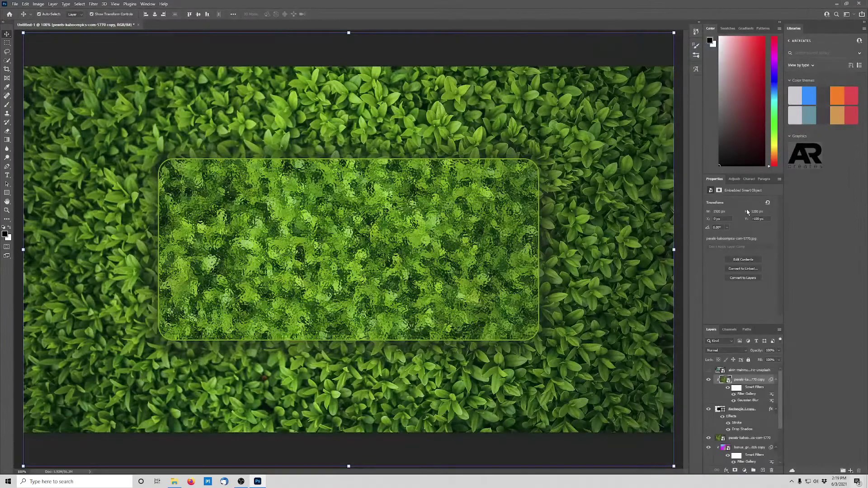
pyautogui.click(369, 50)
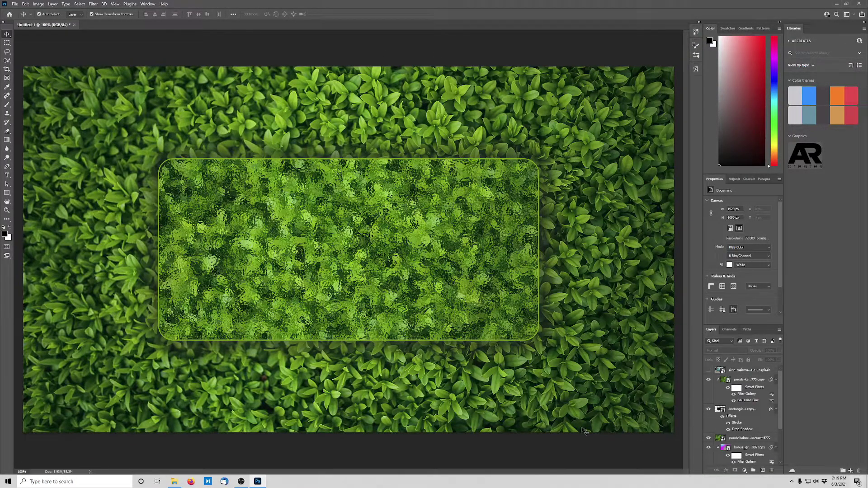
# Reopen the Gaussian Blur on the leaf photo copy and apply it with a radius of about 1 pixel
pyautogui.click(755, 402)
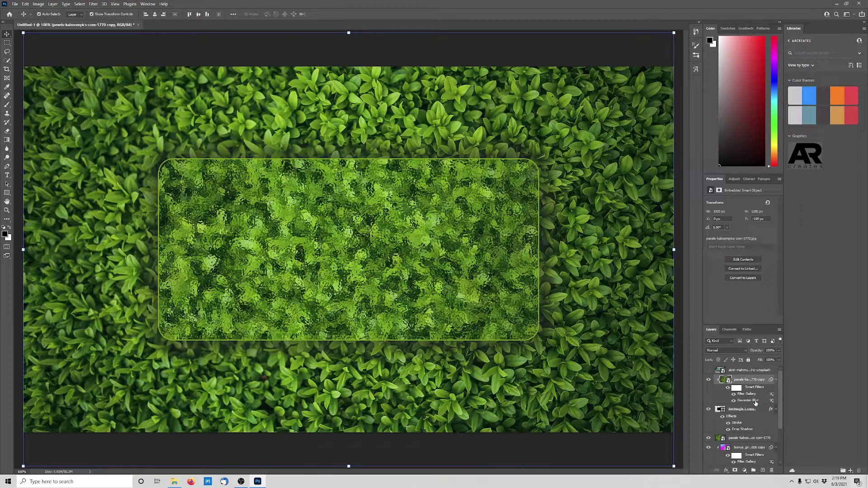
pyautogui.doubleClick(754, 402)
pyautogui.click(442, 180)
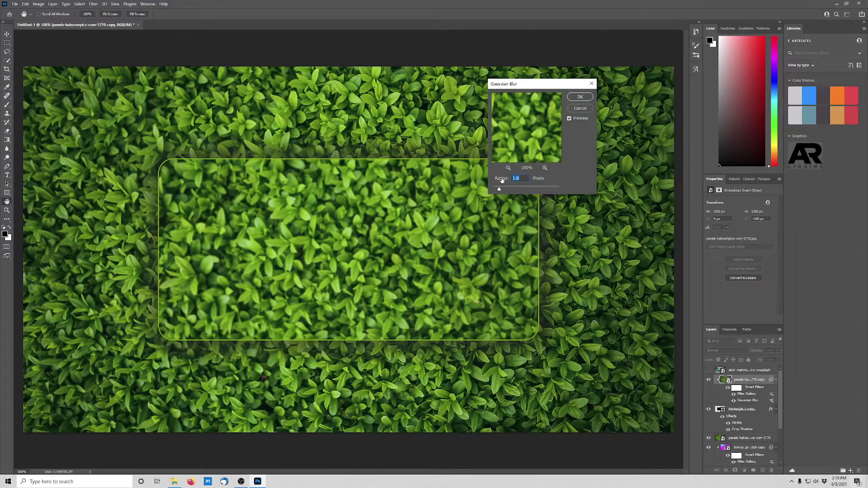
pyautogui.moveTo(497, 189); pyautogui.dragTo(498, 189)
pyautogui.click(581, 97)
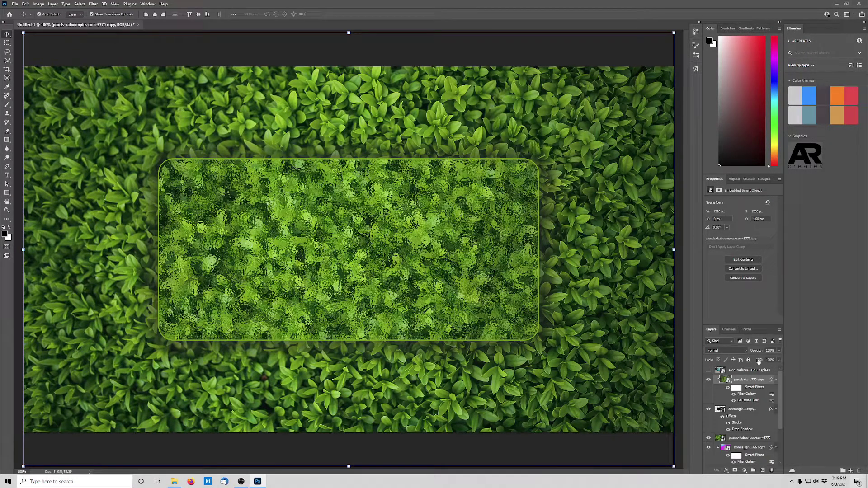
# Edit the leaf photo copy's Glass filter to Distortion 1, Smoothness 4 and about 112% Scaling, apply it and deselect the layer
pyautogui.doubleClick(746, 394)
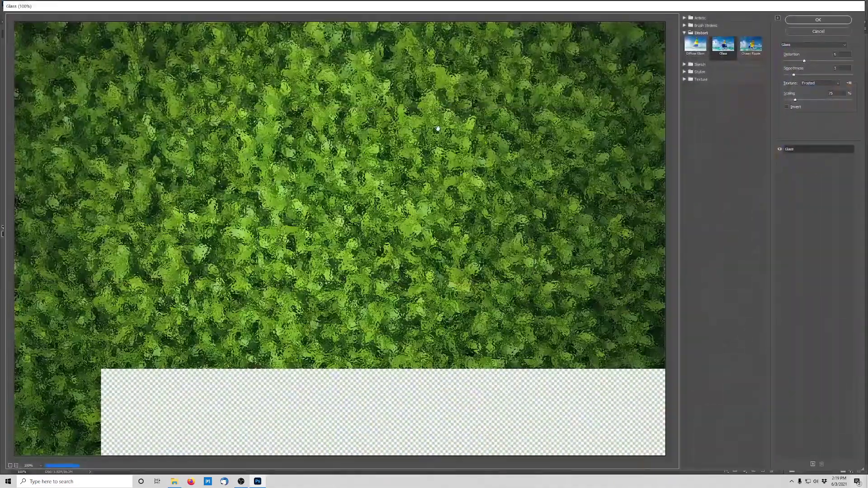
pyautogui.moveTo(804, 62); pyautogui.dragTo(811, 99)
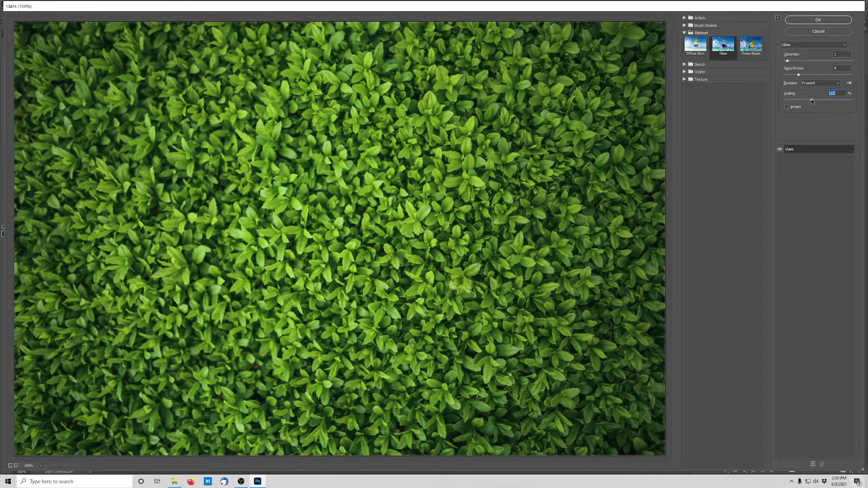
pyautogui.click(819, 21)
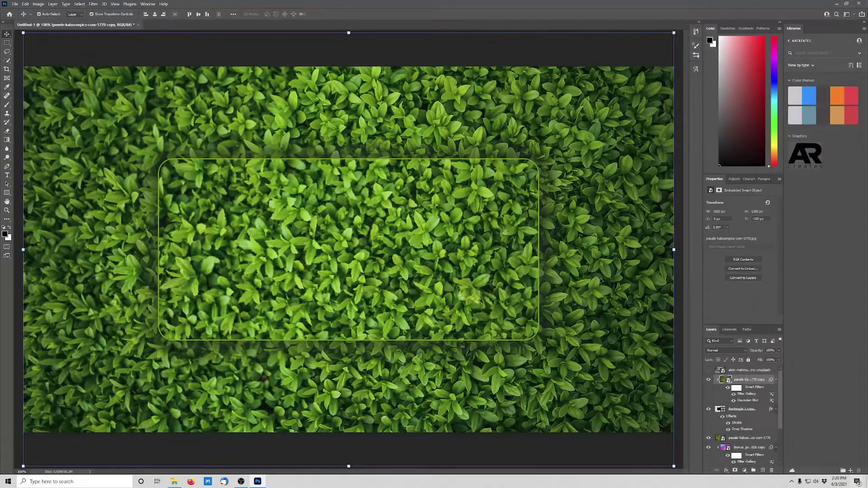
pyautogui.click(388, 441)
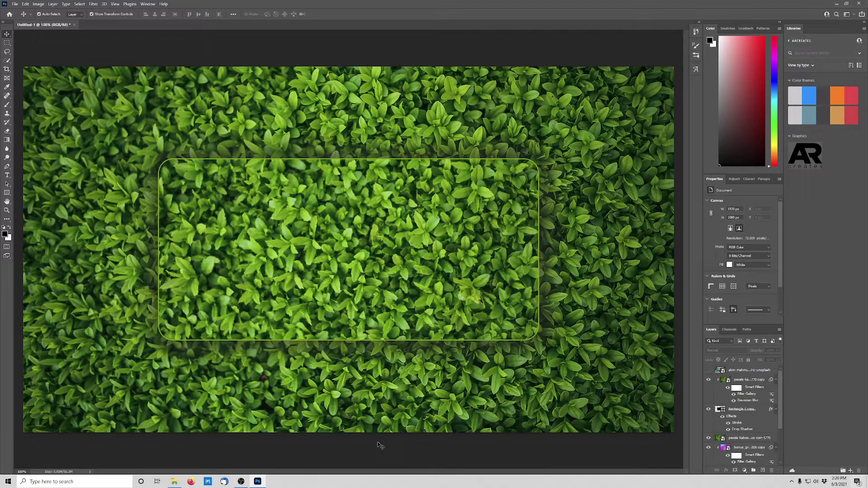
# Reopen the Glass filter on the leaf photo copy, raise its Distortion slightly, apply it and deselect the layer
pyautogui.doubleClick(752, 395)
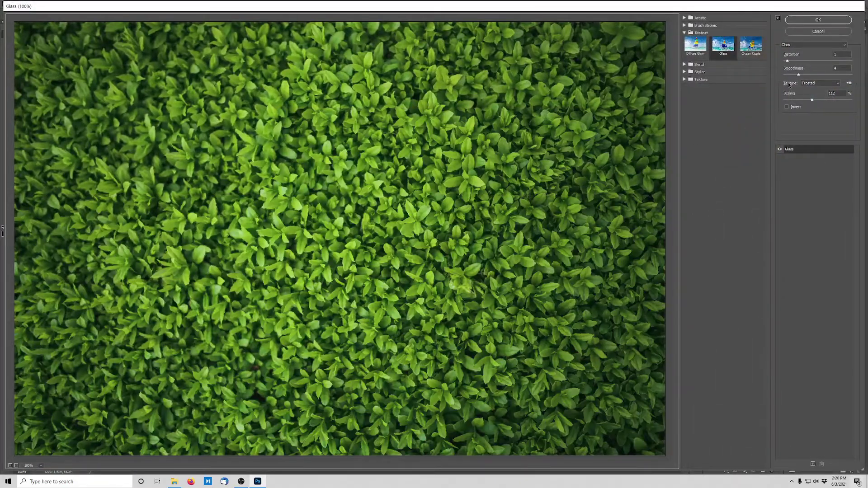
pyautogui.click(795, 61)
pyautogui.click(819, 20)
pyautogui.click(590, 442)
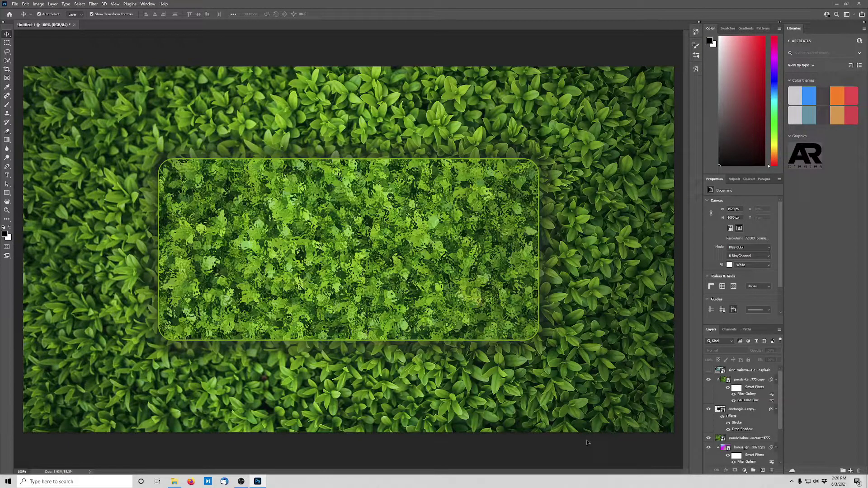
# Enable Inner Shadow and Inner Glow on the Rectangle 1 copy and lower the inner glow's opacity slightly
pyautogui.doubleClick(751, 418)
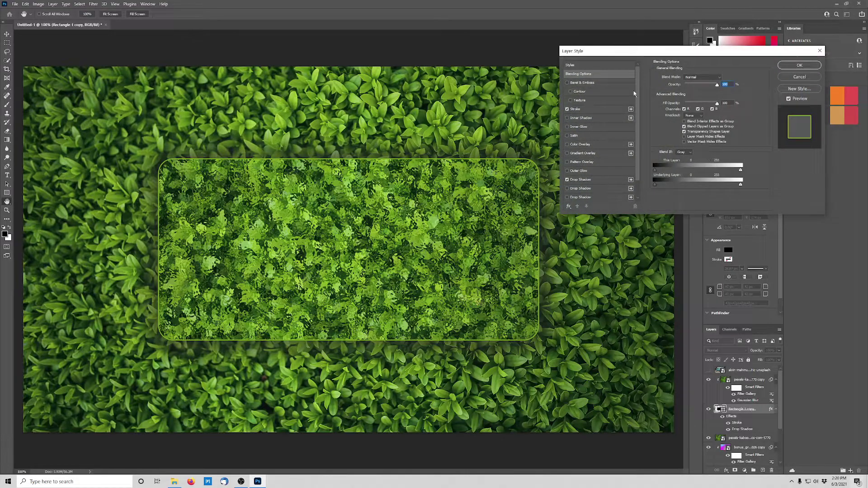
pyautogui.click(568, 118)
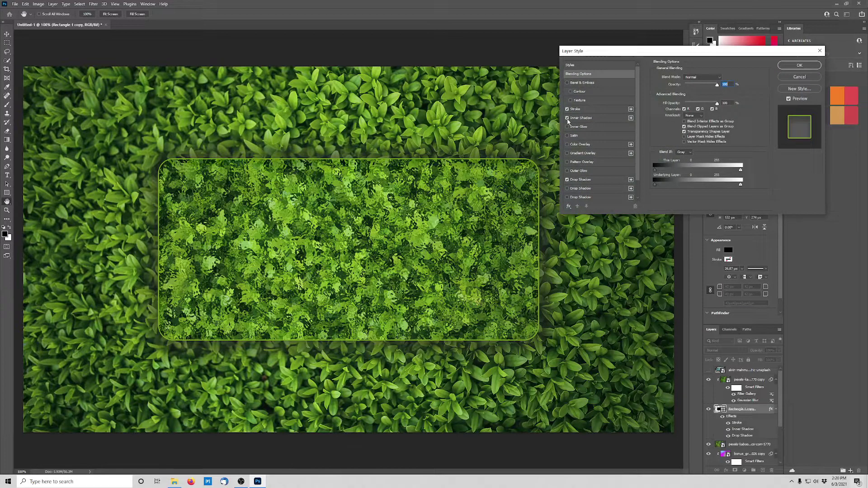
pyautogui.click(567, 127)
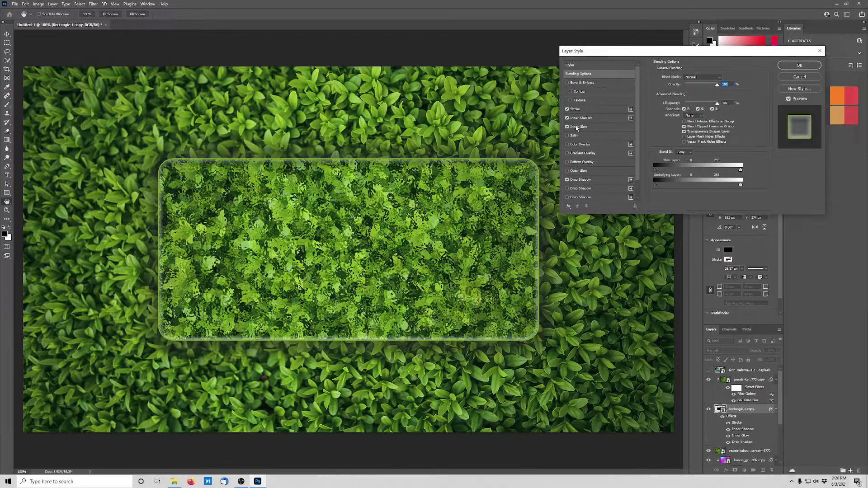
pyautogui.click(606, 127)
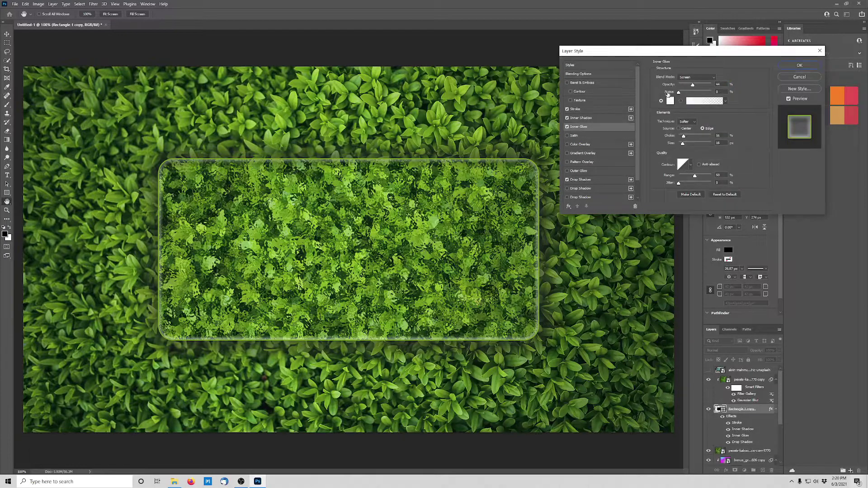
pyautogui.moveTo(692, 85)
pyautogui.mouseDown()
pyautogui.moveTo(703, 84)
pyautogui.moveTo(683, 84)
pyautogui.moveTo(690, 87)
pyautogui.mouseUp()
# Enable Bevel & Emboss on the Rectangle 1 copy with the Outer Bevel style and a depth of about 282%
pyautogui.click(567, 83)
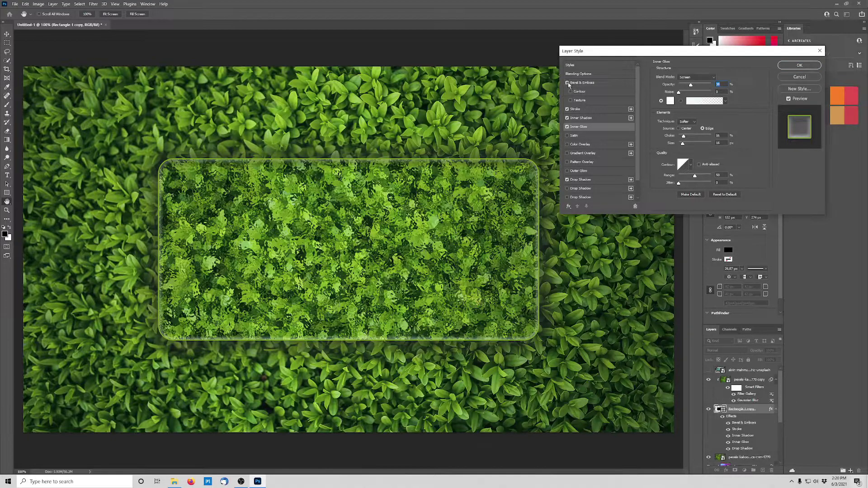
pyautogui.click(594, 85)
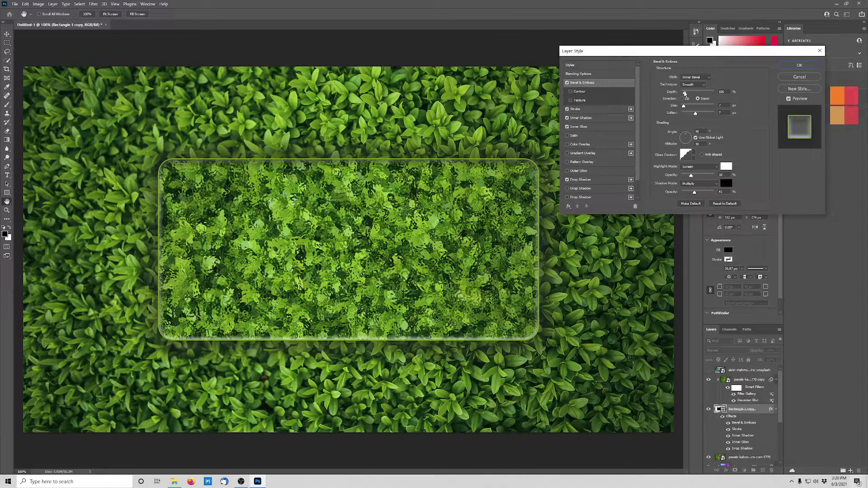
pyautogui.moveTo(685, 92)
pyautogui.mouseDown()
pyautogui.moveTo(704, 92)
pyautogui.moveTo(691, 92)
pyautogui.mouseUp()
pyautogui.click(697, 78)
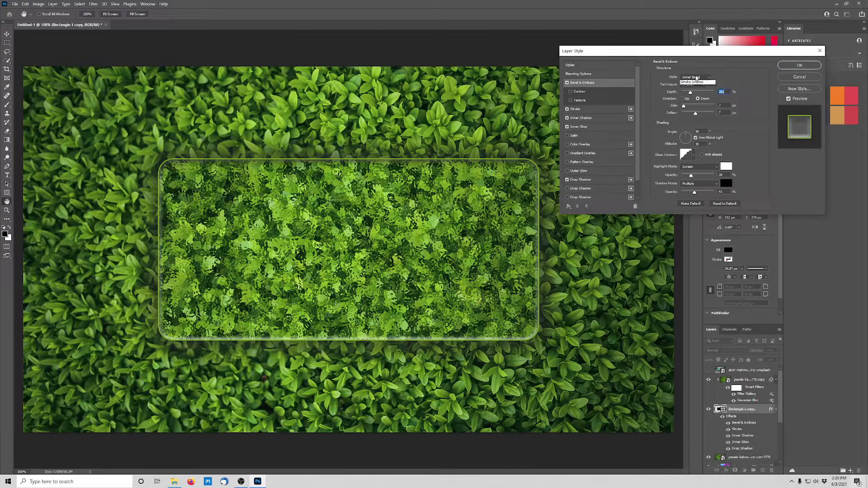
pyautogui.click(698, 83)
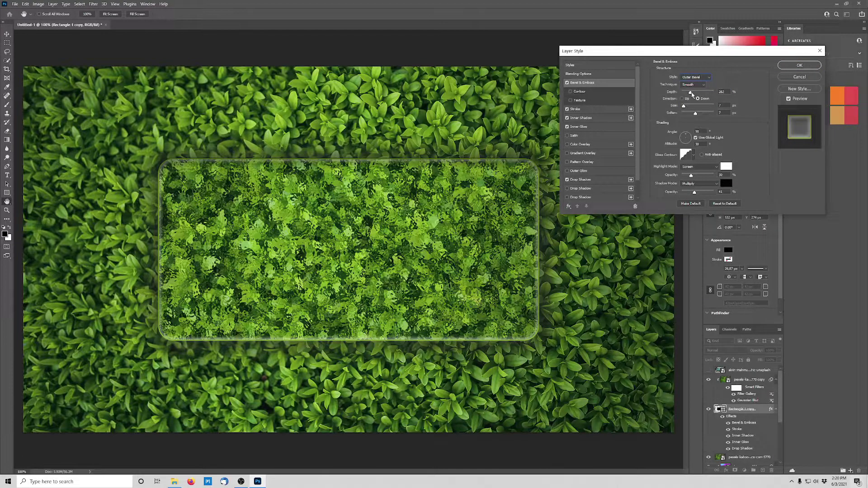
# Set the bevel's depth to about 460% with the Chisel Hard technique, apply the layer style and deselect the layer
pyautogui.moveTo(691, 92)
pyautogui.mouseDown()
pyautogui.moveTo(708, 94)
pyautogui.moveTo(698, 94)
pyautogui.mouseUp()
pyautogui.click(693, 84)
pyautogui.click(697, 96)
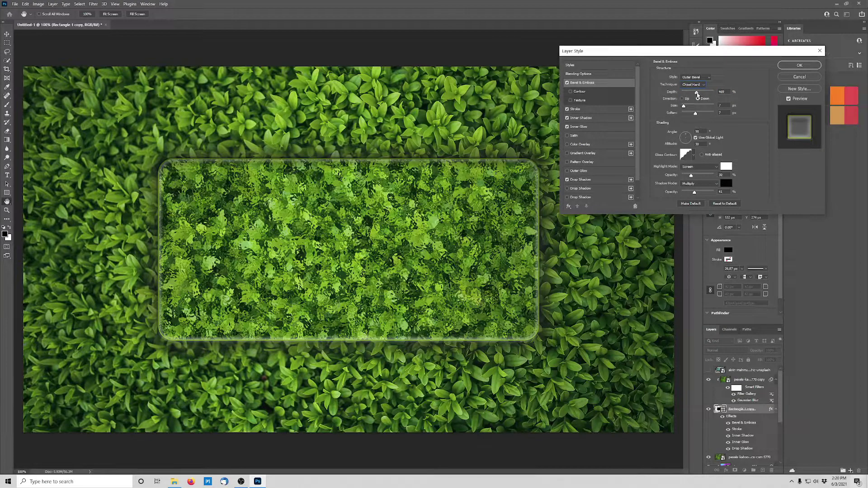
pyautogui.click(798, 66)
pyautogui.click(583, 449)
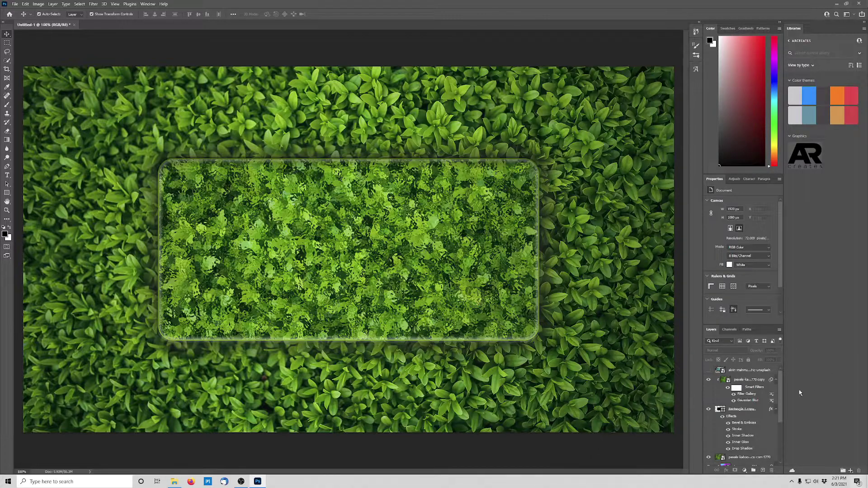
# Show the van photo layer and draw a rounded rectangle about 406 by 790 px over the rear half of the van
pyautogui.click(709, 371)
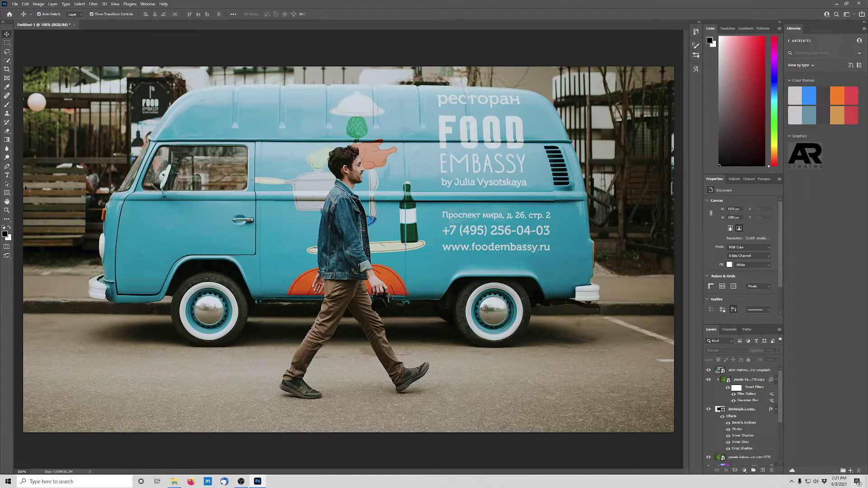
pyautogui.click(7, 193)
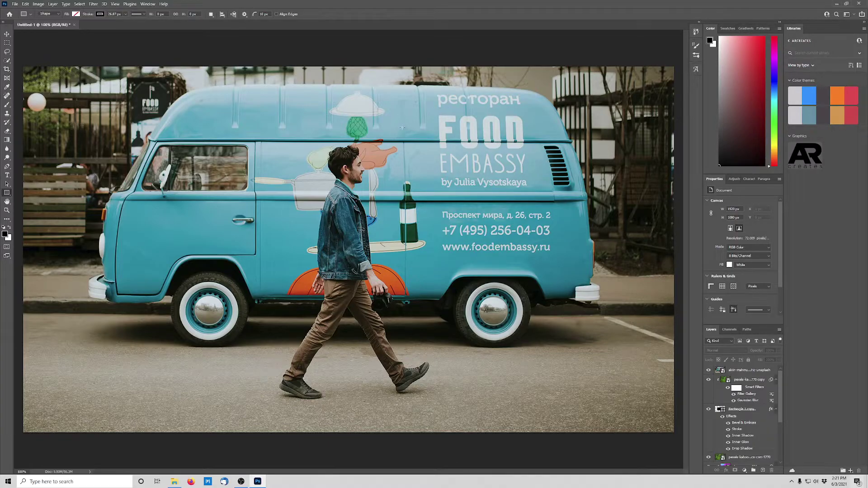
pyautogui.moveTo(405, 113); pyautogui.dragTo(517, 382)
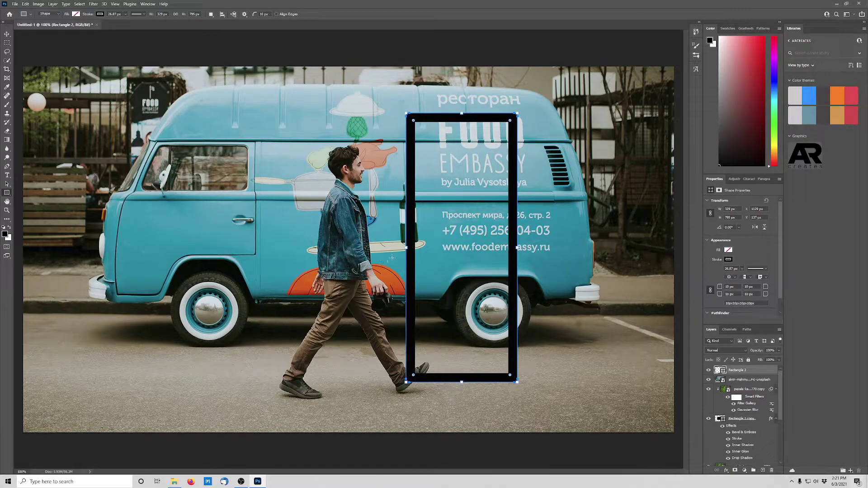
pyautogui.moveTo(406, 247); pyautogui.dragTo(378, 249)
pyautogui.press('Return')
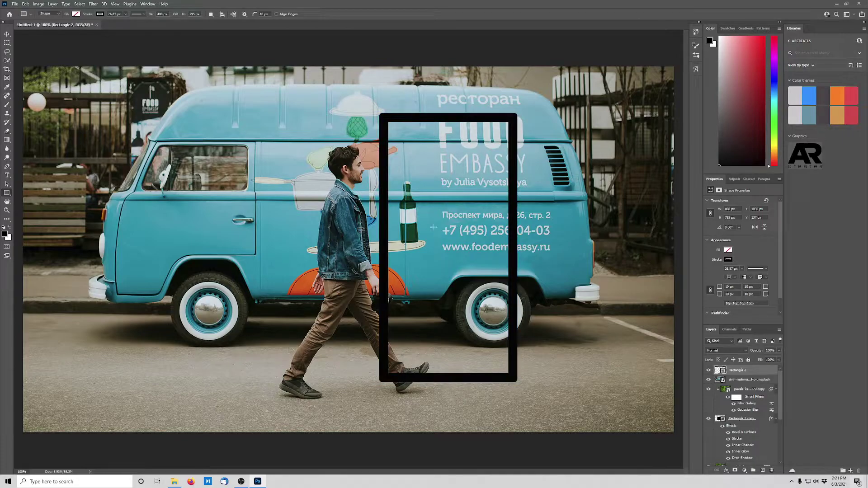
# Remove the stroke from the new rectangle and fill it with black
pyautogui.click(728, 259)
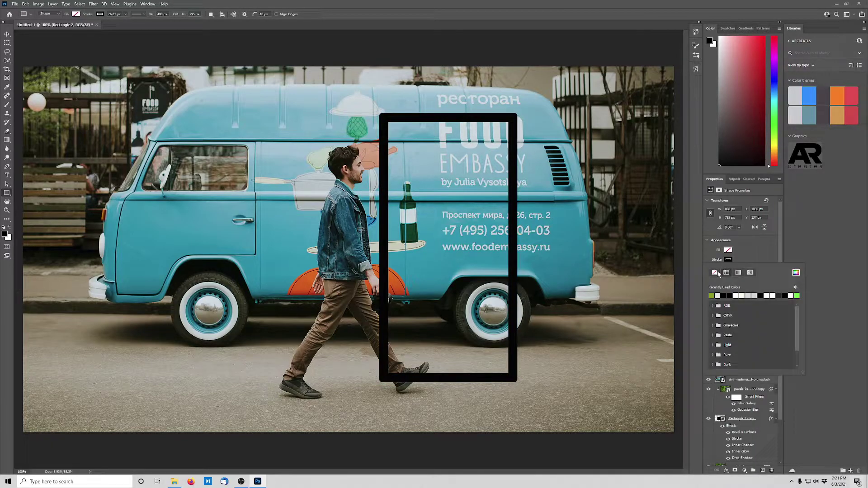
pyautogui.click(715, 264)
pyautogui.click(728, 286)
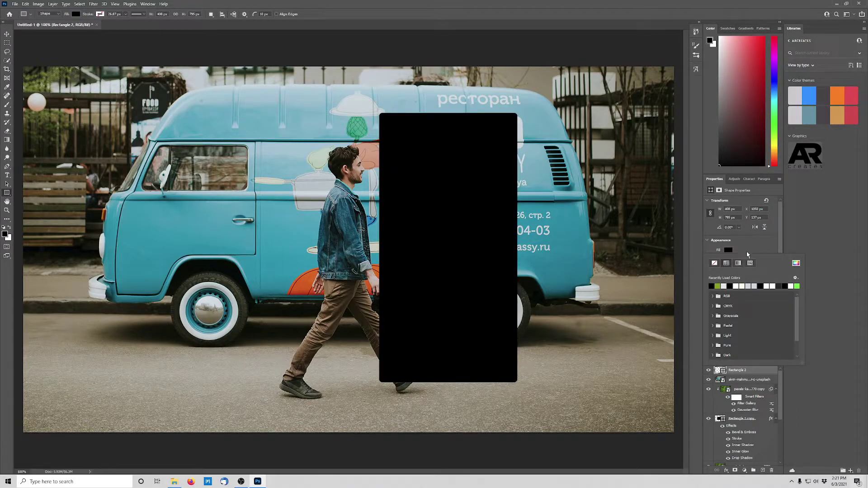
pyautogui.click(750, 249)
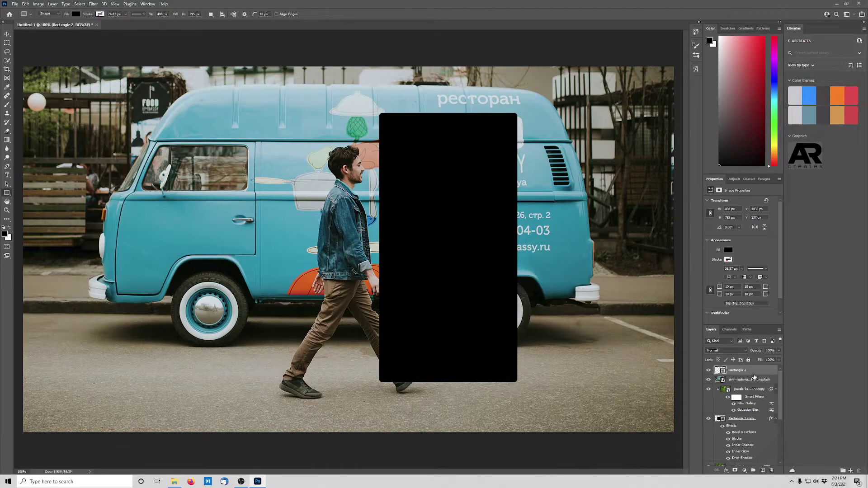
# Duplicate the van photo above the new rectangle and apply a Gaussian Blur with a 3.9 pixel radius to the copy
pyautogui.moveTo(754, 379); pyautogui.dragTo(760, 365)
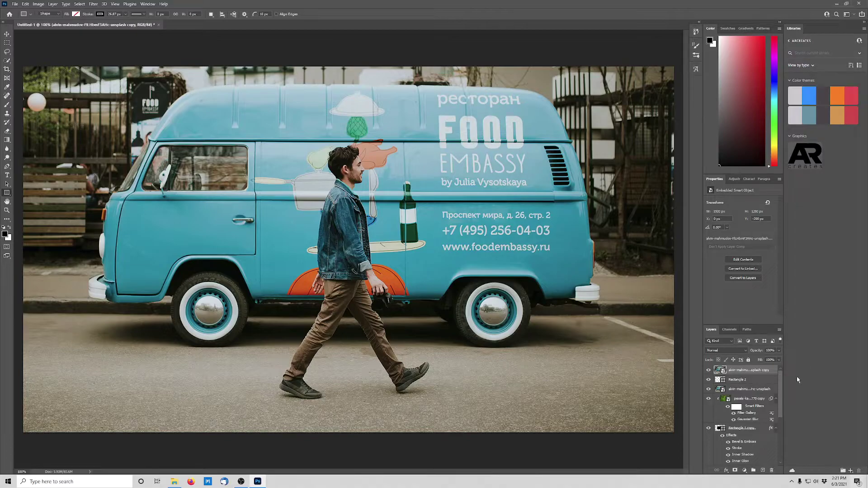
pyautogui.click(93, 4)
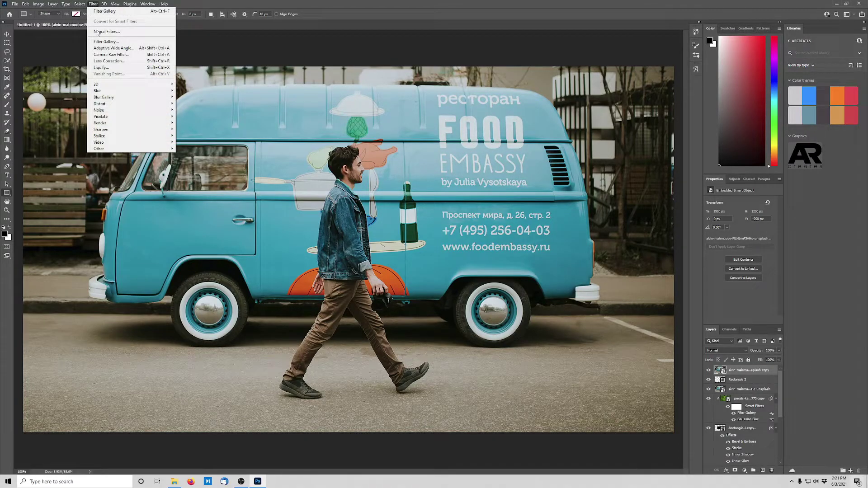
pyautogui.moveTo(99, 91)
pyautogui.click(192, 115)
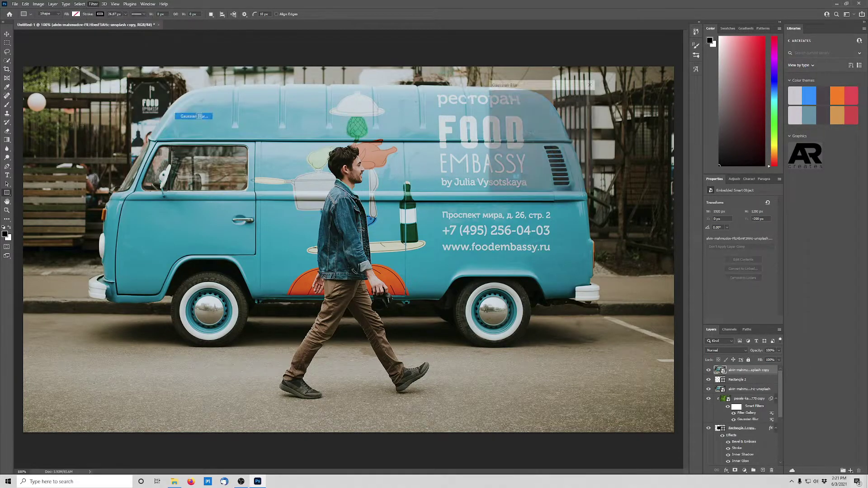
pyautogui.moveTo(500, 190); pyautogui.dragTo(509, 189)
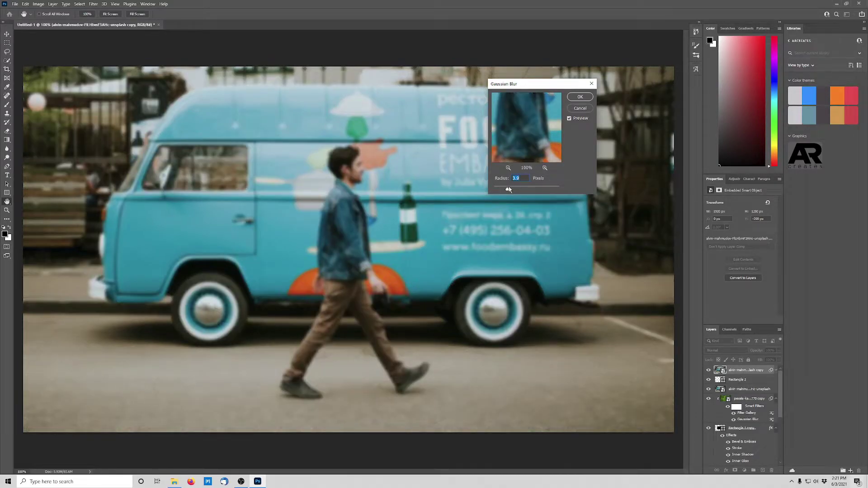
pyautogui.click(580, 97)
# Apply the Glass filter to the van photo copy with Distortion 3, Smoothness 2, Frosted texture and about 122% Scaling
pyautogui.click(104, 4)
pyautogui.moveTo(92, 3)
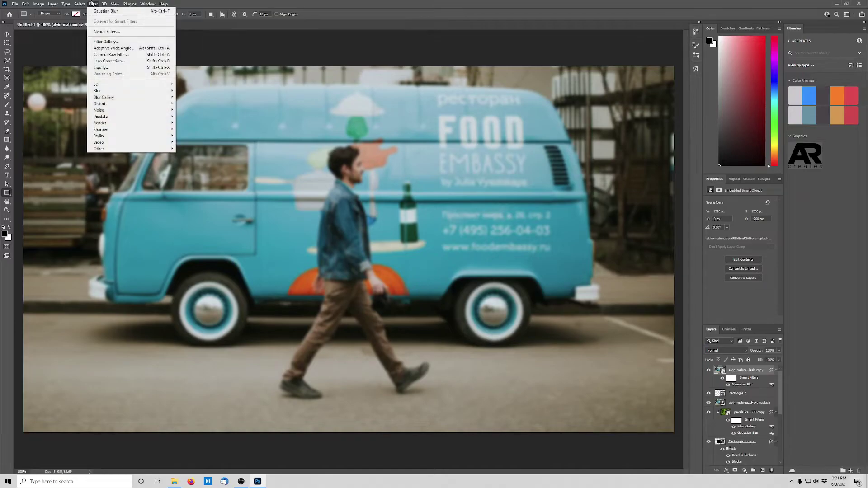
pyautogui.click(114, 43)
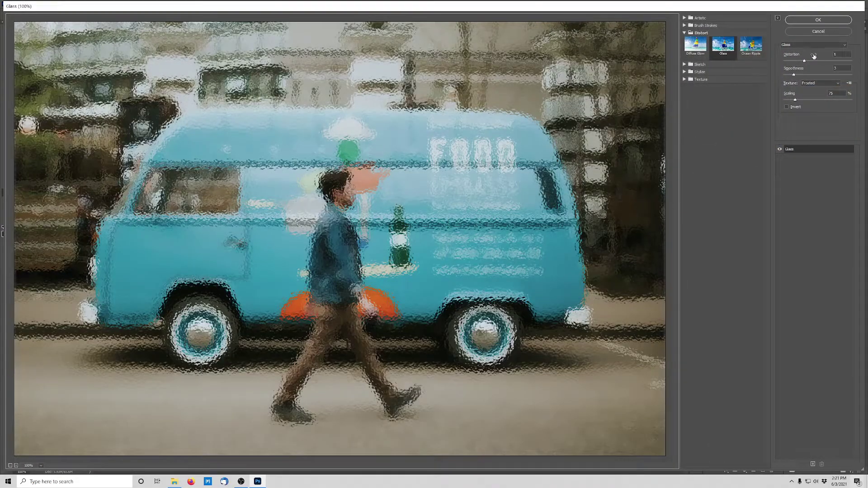
pyautogui.moveTo(804, 60); pyautogui.dragTo(801, 102)
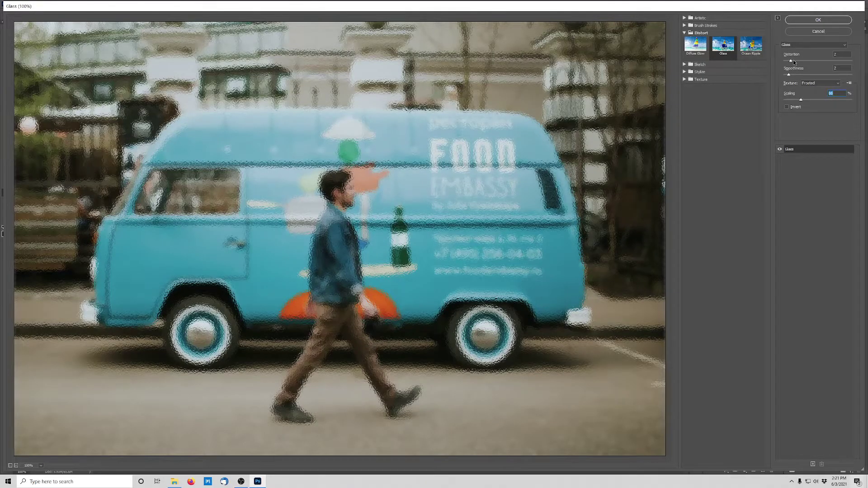
pyautogui.moveTo(791, 61); pyautogui.dragTo(817, 101)
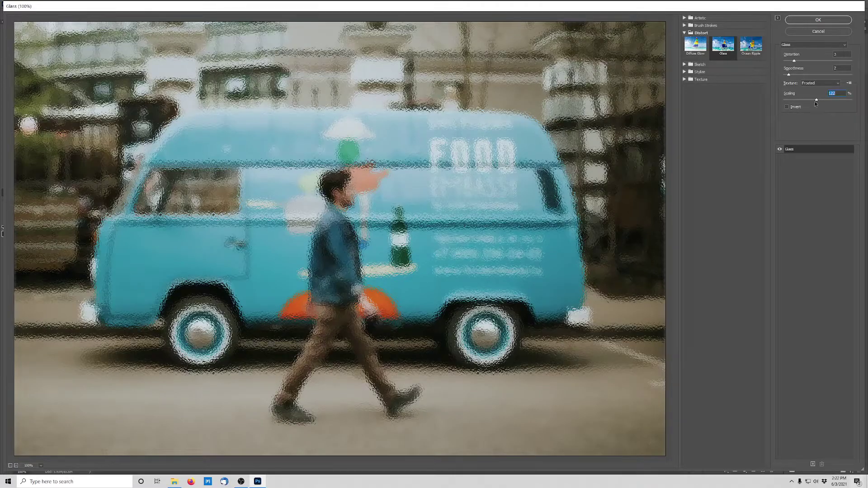
pyautogui.click(819, 20)
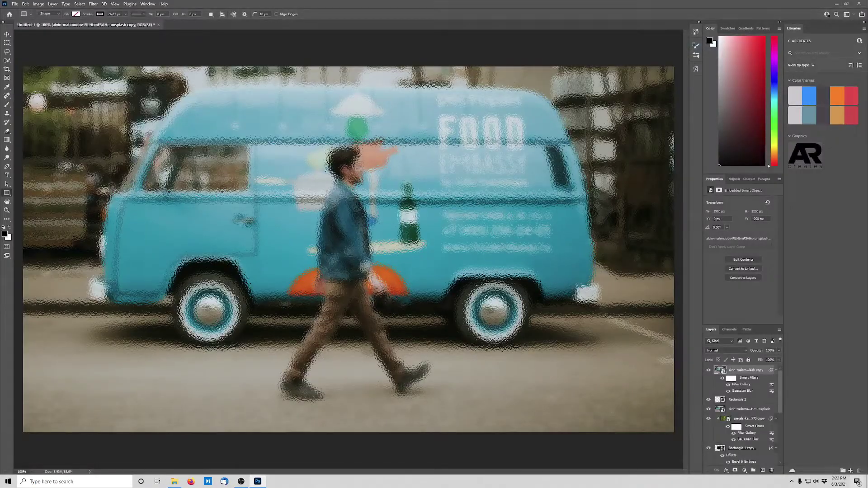
# Clip the filtered van photo copy to the rounded rectangle directly beneath it
pyautogui.rightClick(763, 367)
pyautogui.click(801, 224)
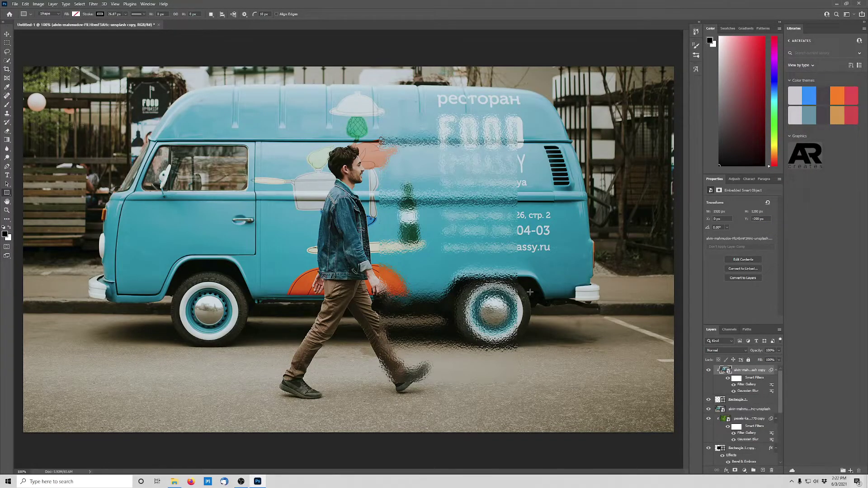
# Add an outside stroke to the van panel's rectangle in light grey #cad5d9, then deselect the layer
pyautogui.click(762, 401)
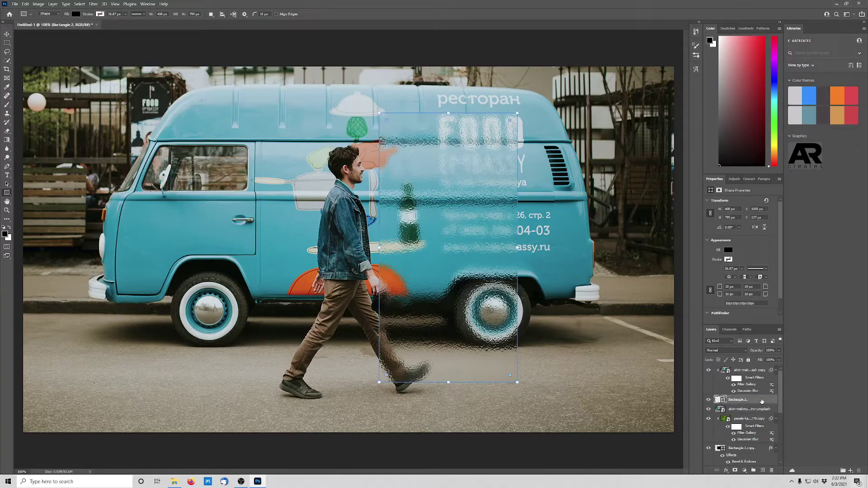
pyautogui.doubleClick(762, 401)
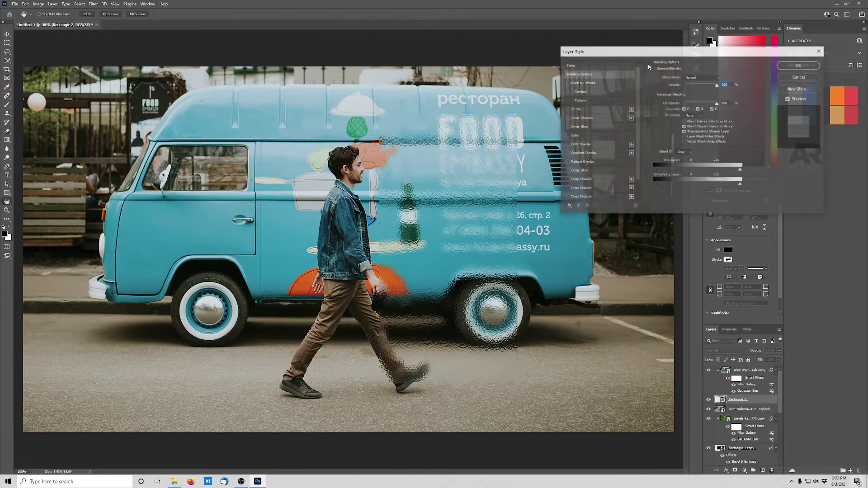
pyautogui.click(568, 109)
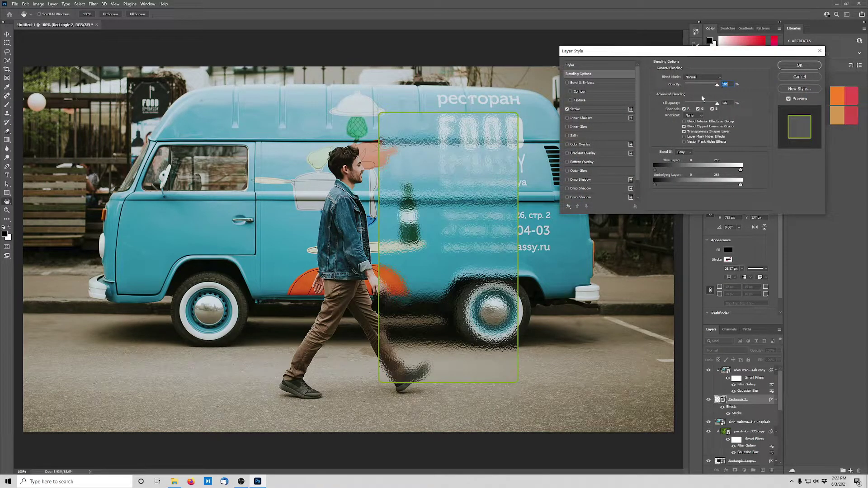
pyautogui.click(584, 109)
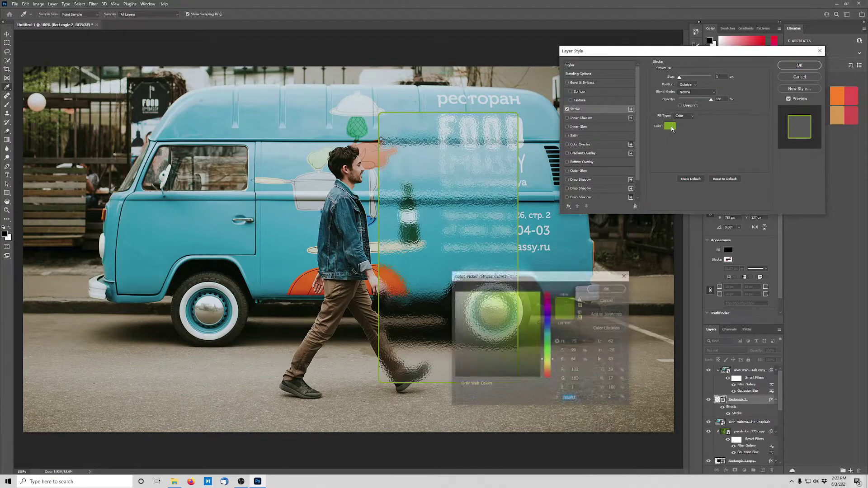
pyautogui.click(670, 126)
pyautogui.click(365, 101)
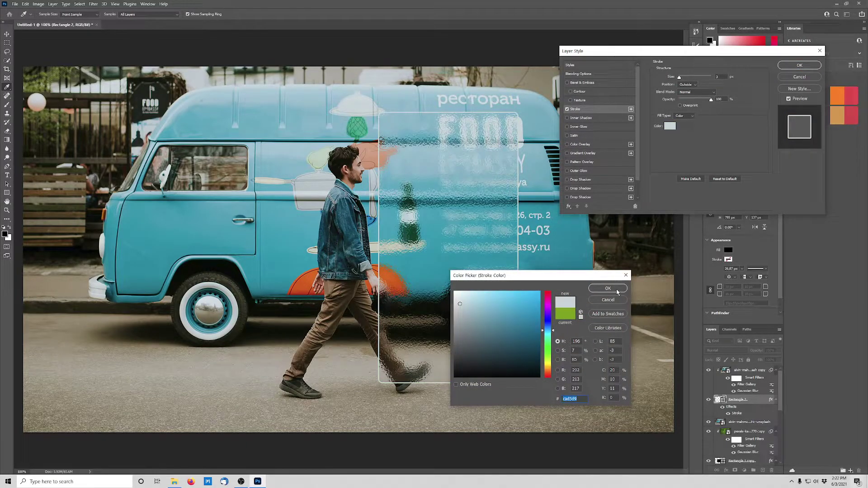
pyautogui.press('Return')
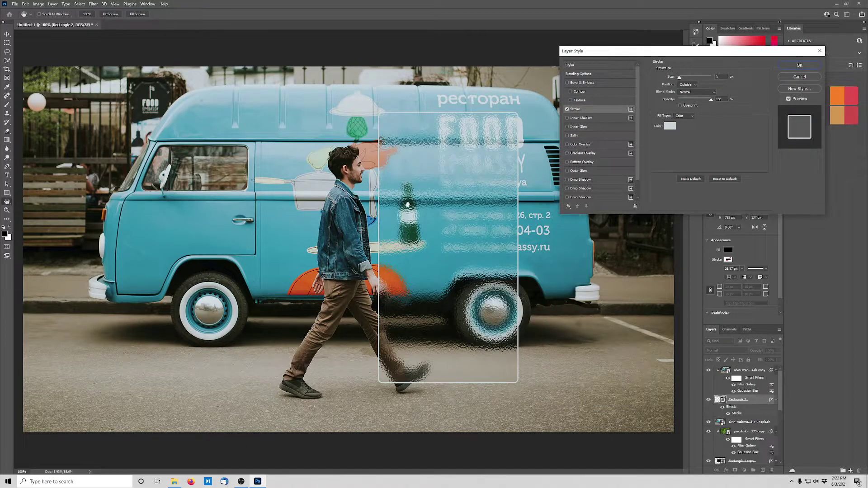
pyautogui.click(799, 66)
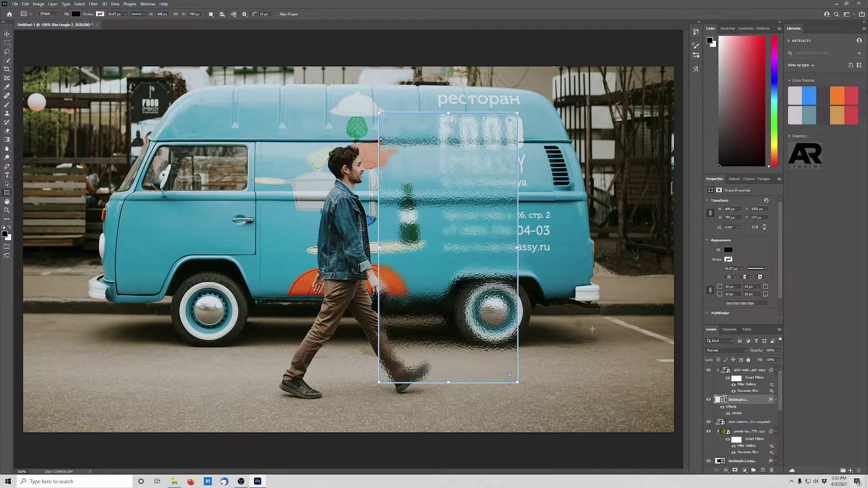
pyautogui.press('v')
pyautogui.click(591, 311)
pyautogui.click(581, 453)
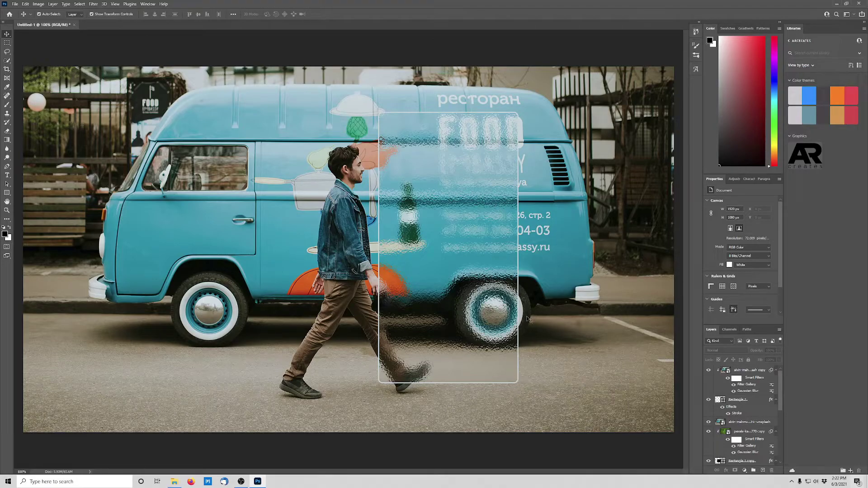
# Duplicate the panel rectangle and squash the original into a black bar about 20 px high just below the panel's lower edge
pyautogui.click(755, 407)
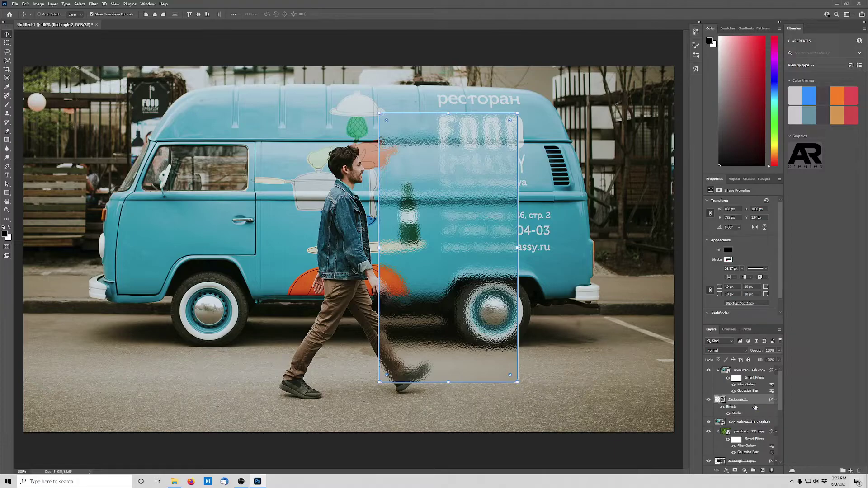
pyautogui.hotkey('ctrl', 'j')
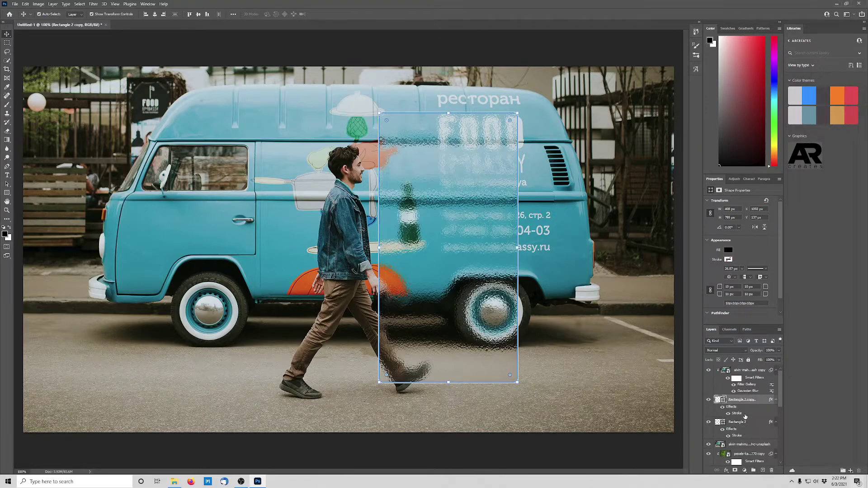
pyautogui.click(754, 424)
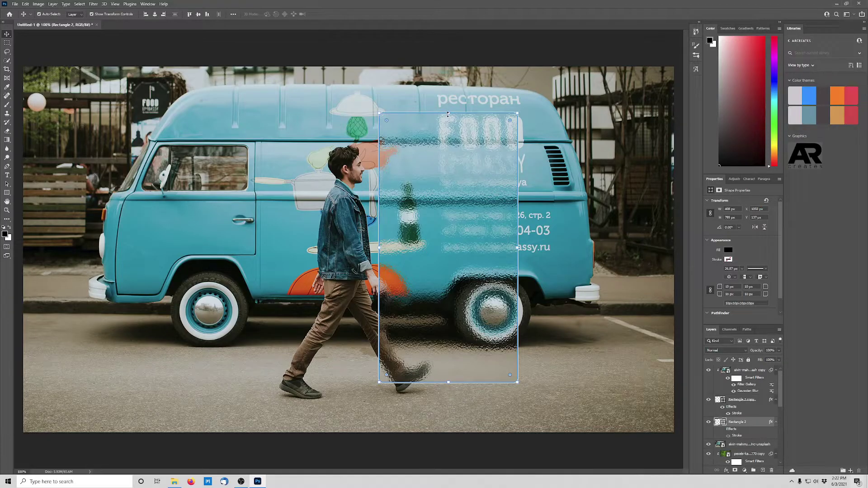
pyautogui.moveTo(448, 114); pyautogui.dragTo(464, 391)
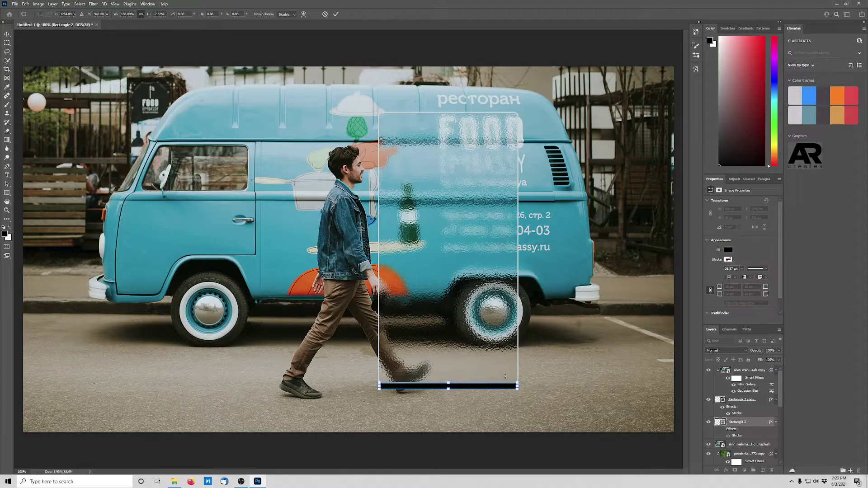
pyautogui.press('Return')
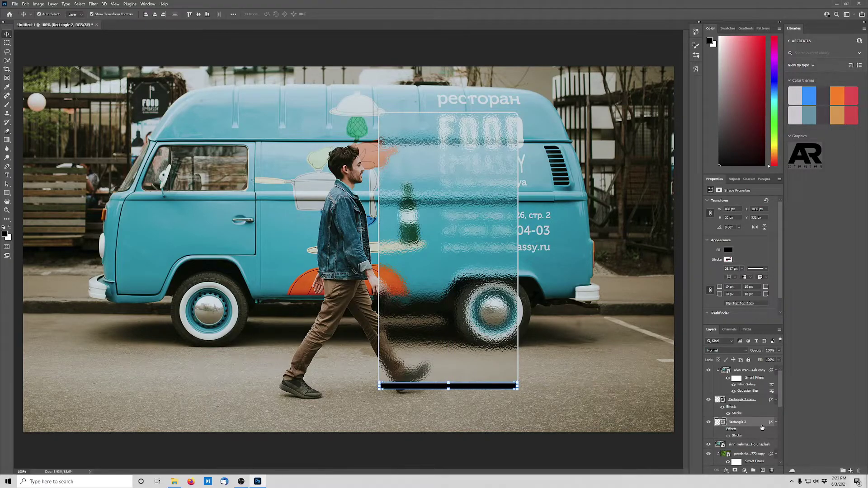
# Nudge the black bar down about 30 px to leave a gap beneath the glass panel
pyautogui.press('Down')
pyautogui.press('Down')
pyautogui.press('Down')
pyautogui.press('Down')
pyautogui.press('Down')
pyautogui.press('Down')
pyautogui.press('Down')
pyautogui.press('Down')
pyautogui.press('Down')
pyautogui.press('Down')
pyautogui.press('Down')
pyautogui.press('Down')
pyautogui.press('Down')
pyautogui.press('Down')
pyautogui.press('Down')
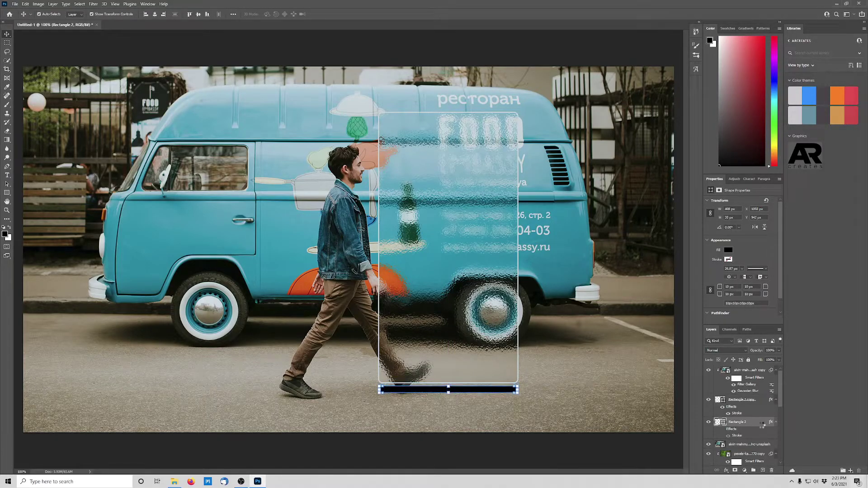
pyautogui.press('Down')
pyautogui.press('Down')
pyautogui.press('Down')
pyautogui.press('Down')
pyautogui.press('Down')
pyautogui.press('Down')
pyautogui.press('Down')
pyautogui.press('Down')
pyautogui.press('Down')
pyautogui.press('Down')
pyautogui.press('Down')
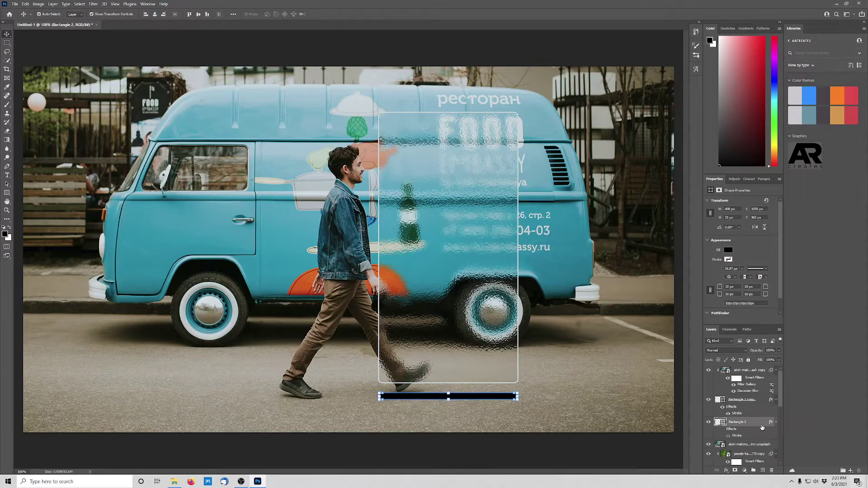
pyautogui.press('Up')
pyautogui.press('Up')
pyautogui.press('Up')
pyautogui.press('Up')
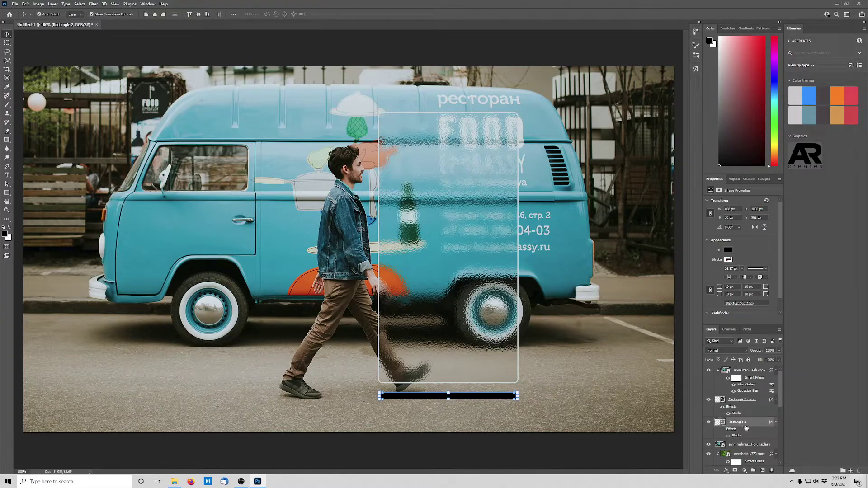
# Shrink the black bar to about 378 by 15 px, centred under the glass panel
pyautogui.moveTo(518, 397); pyautogui.dragTo(513, 396)
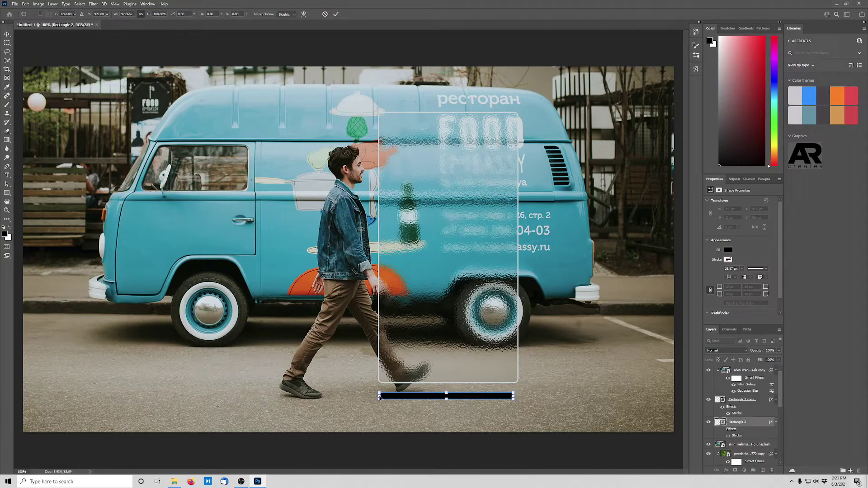
pyautogui.moveTo(380, 397); pyautogui.dragTo(389, 397)
pyautogui.moveTo(470, 399); pyautogui.dragTo(462, 399)
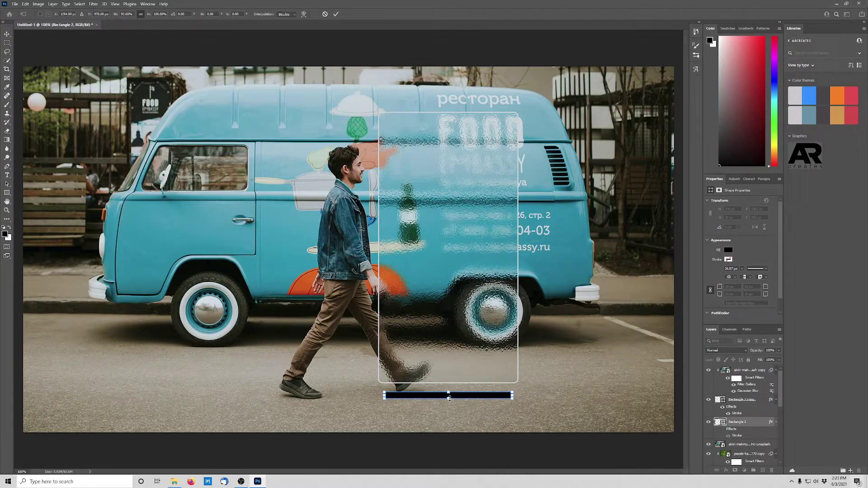
pyautogui.moveTo(449, 398); pyautogui.dragTo(449, 397)
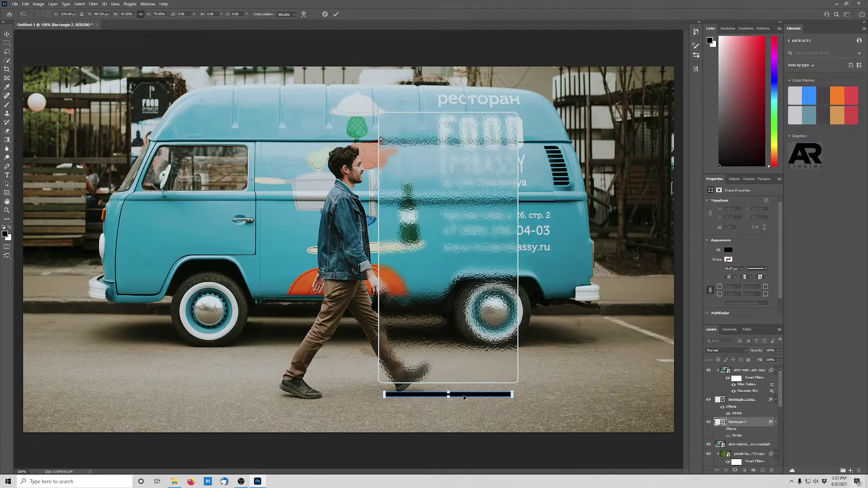
pyautogui.press('Return')
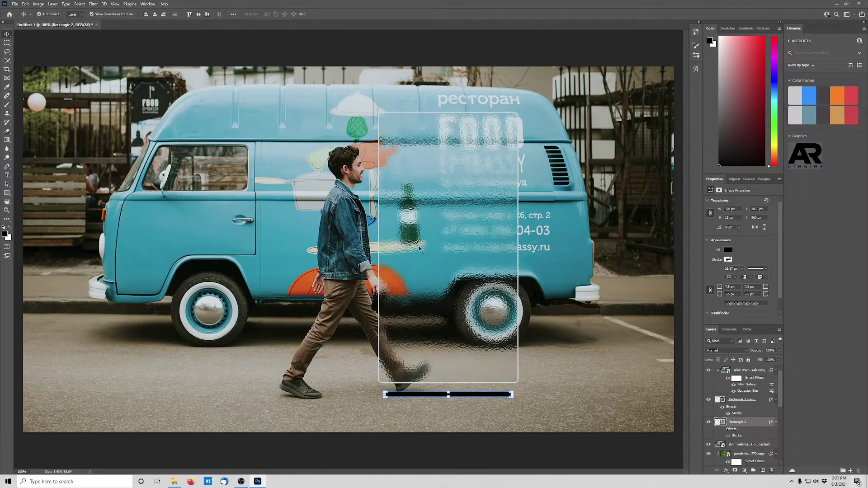
# Convert the black bar to a smart object and apply a Gaussian Blur with a 6.0 pixel radius
pyautogui.click(93, 4)
pyautogui.click(93, 4)
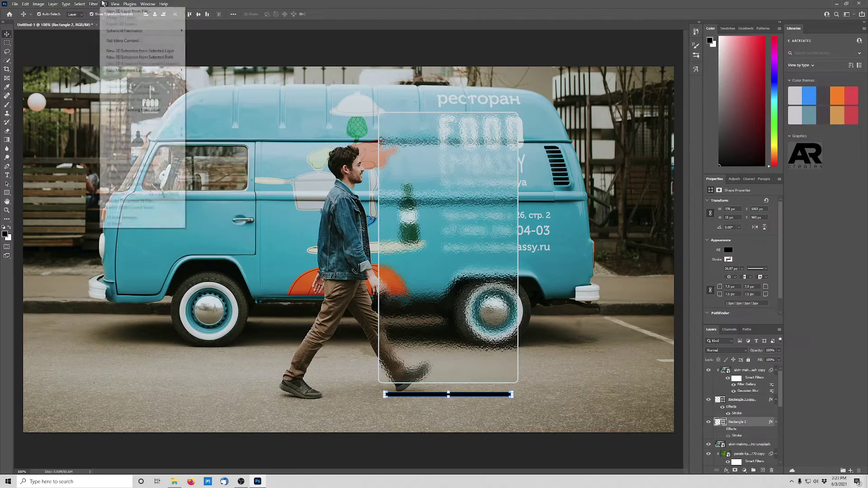
pyautogui.moveTo(111, 108)
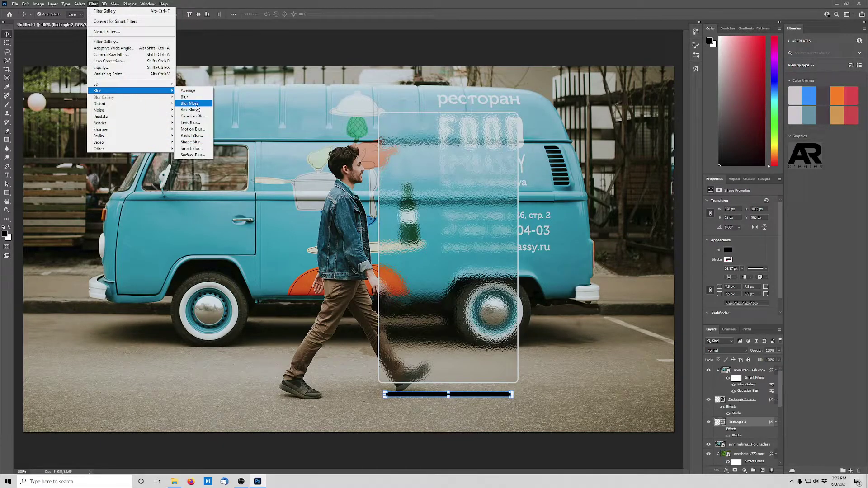
pyautogui.click(201, 116)
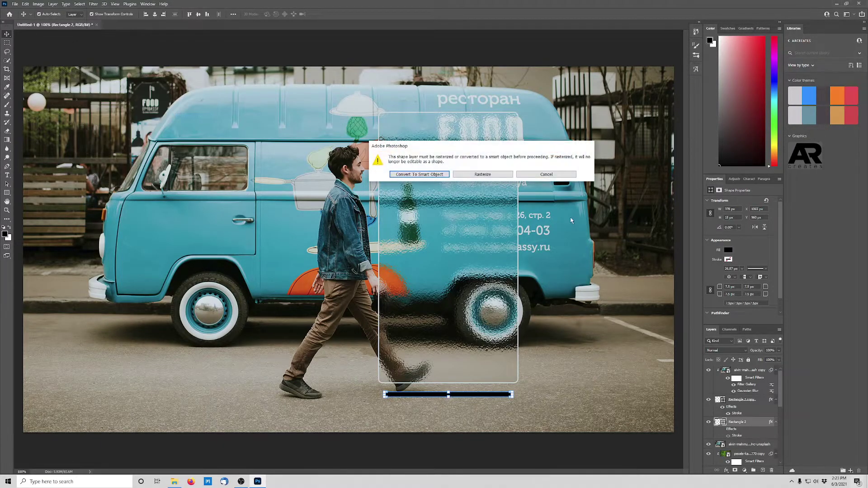
pyautogui.click(432, 178)
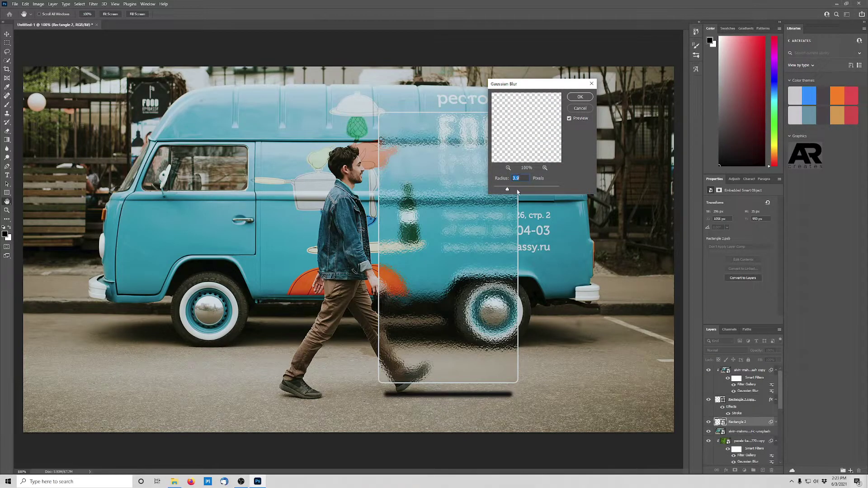
pyautogui.moveTo(512, 190)
pyautogui.mouseDown()
pyautogui.moveTo(521, 189)
pyautogui.moveTo(513, 188)
pyautogui.mouseUp()
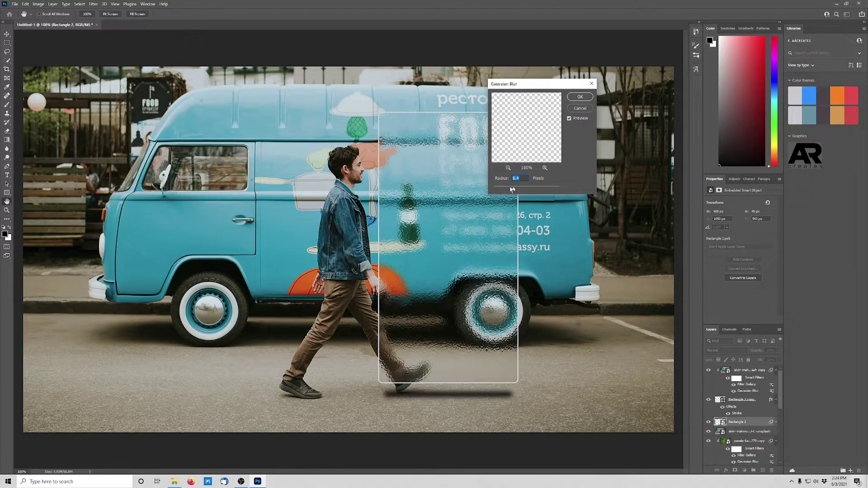
pyautogui.moveTo(512, 189); pyautogui.dragTo(512, 190)
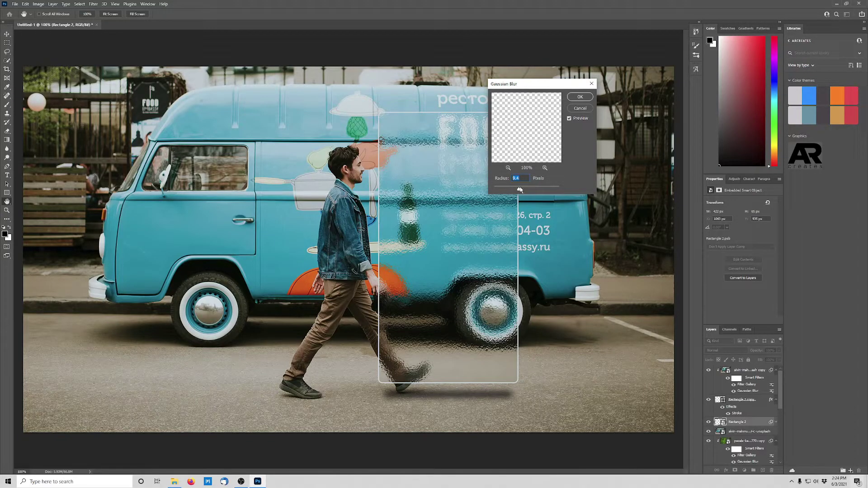
pyautogui.moveTo(517, 190); pyautogui.dragTo(515, 190)
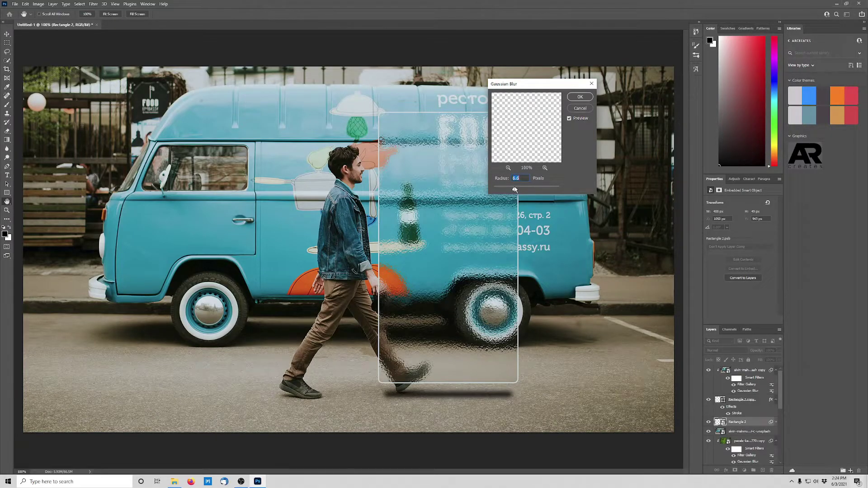
pyautogui.click(581, 97)
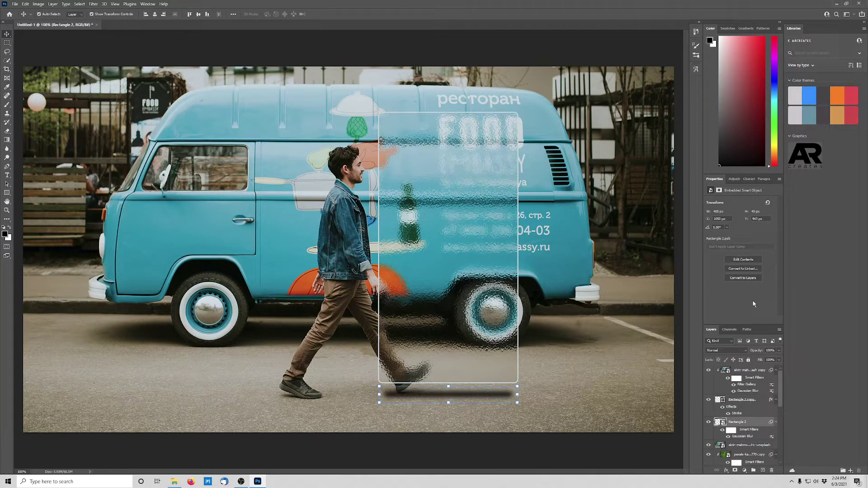
# Nudge the blurred shadow bar down about 15 px, farther from the glass panel
pyautogui.press('Down')
pyautogui.press('Down')
pyautogui.press('Down')
pyautogui.press('Down')
pyautogui.press('Down')
pyautogui.press('Down')
pyautogui.press('Down')
pyautogui.press('Down')
pyautogui.press('Down')
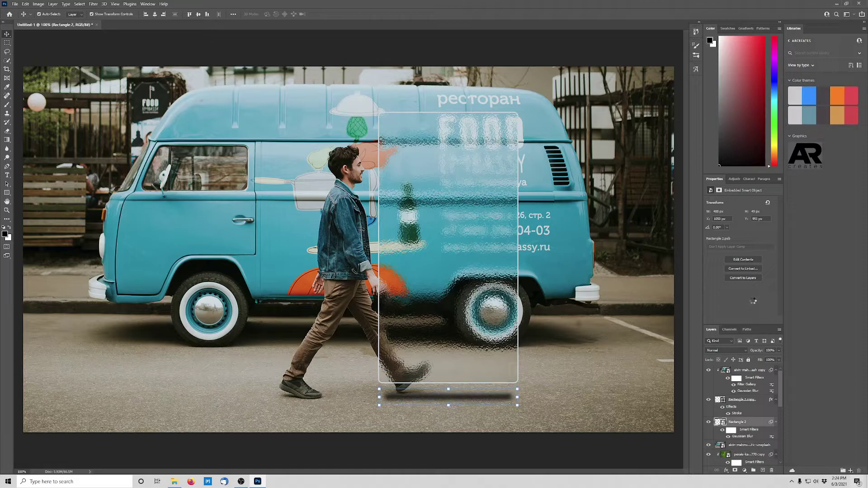
pyautogui.press('Down')
pyautogui.press('Down')
pyautogui.press('Down')
pyautogui.press('Down')
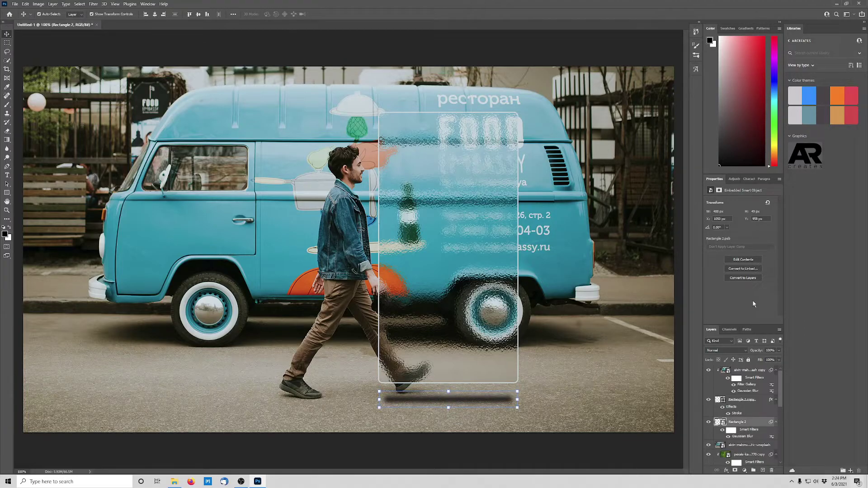
# Set the shadow bar's blend mode to Overlay and deselect the layer
pyautogui.click(710, 351)
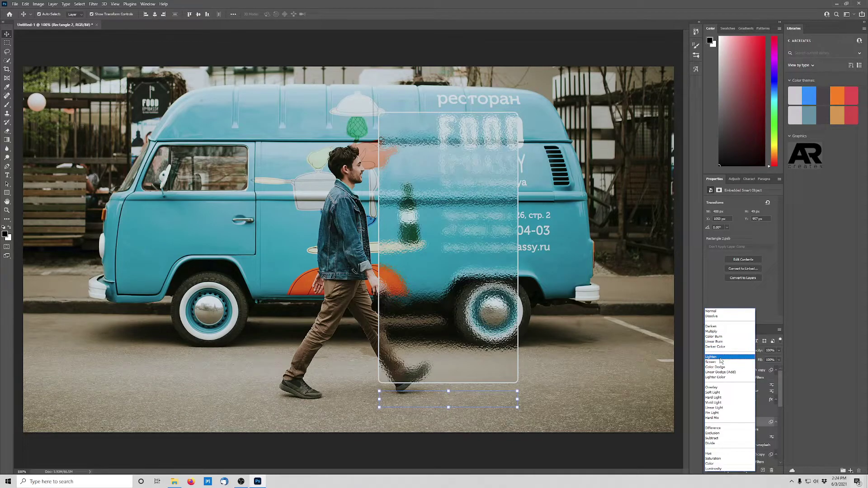
pyautogui.click(722, 389)
pyautogui.click(599, 462)
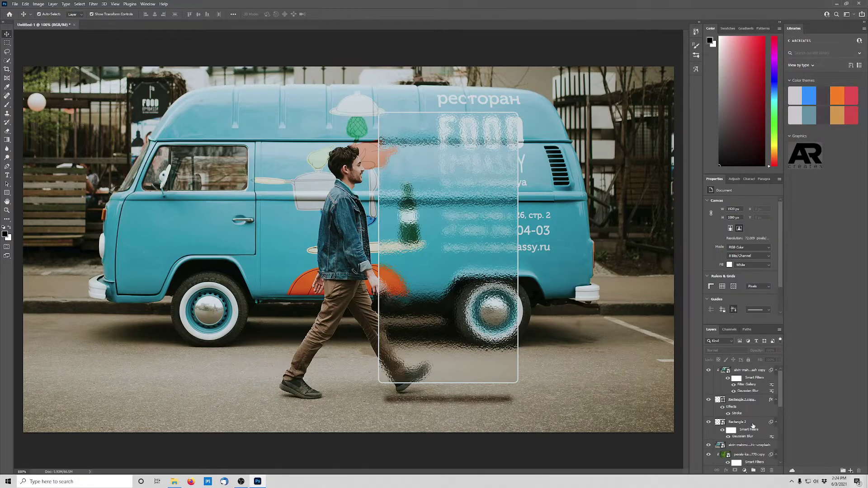
# Try to shift the clipped van photo copy sideways inside the glass panel
pyautogui.click(486, 299)
pyautogui.click(742, 370)
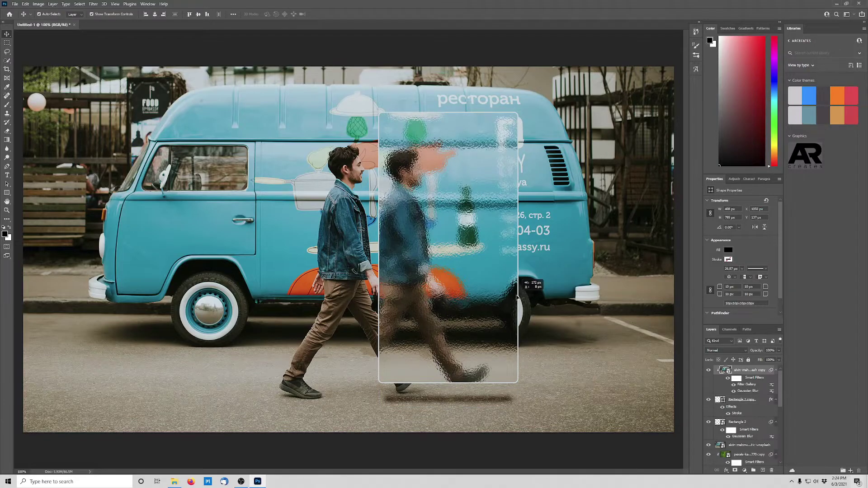
# Move the glass panel and its shadow bar together to the right, over the van's rear end
pyautogui.click(749, 402)
pyautogui.keyDown('shift'); pyautogui.click(754, 423); pyautogui.keyUp('shift')
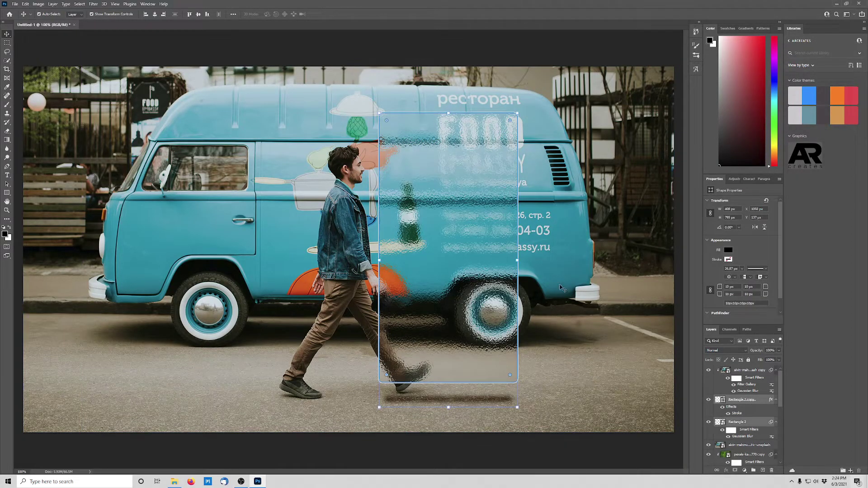
pyautogui.hotkey('ctrl', 't')
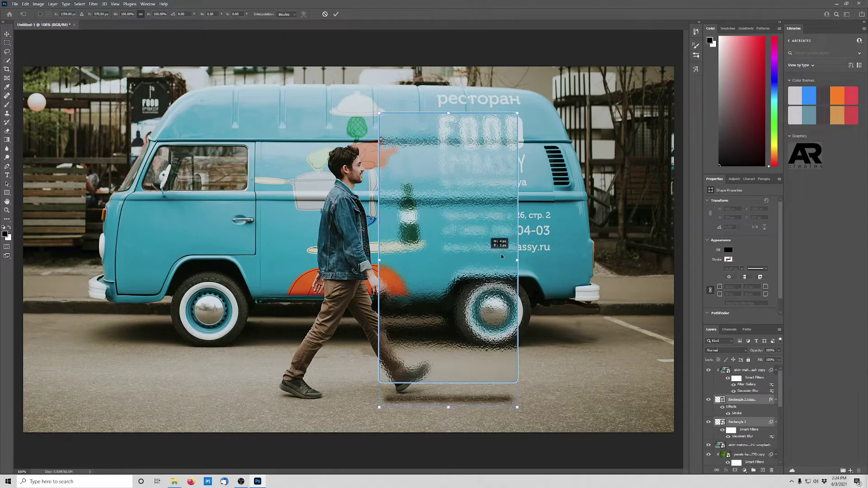
pyautogui.moveTo(501, 255); pyautogui.dragTo(589, 254)
pyautogui.press('Return')
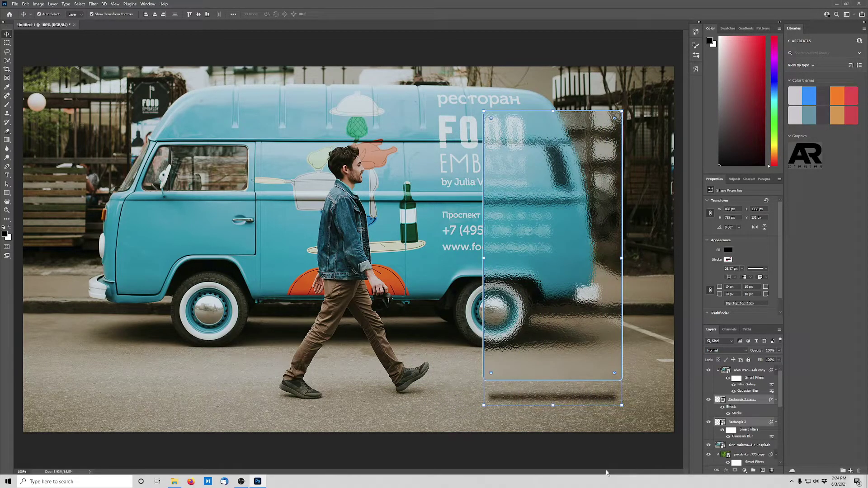
# Move only the glass panel rectangle straight up about 74 px
pyautogui.click(744, 400)
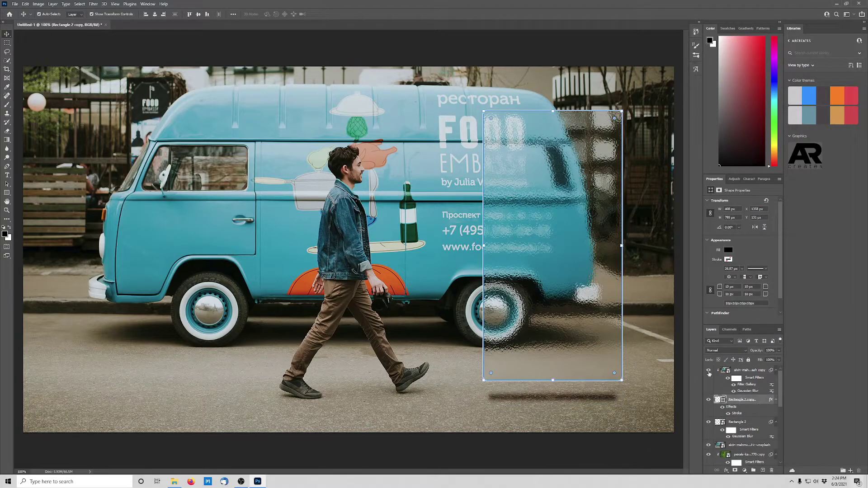
pyautogui.hotkey('ctrl', 't')
pyautogui.moveTo(582, 251); pyautogui.dragTo(582, 226)
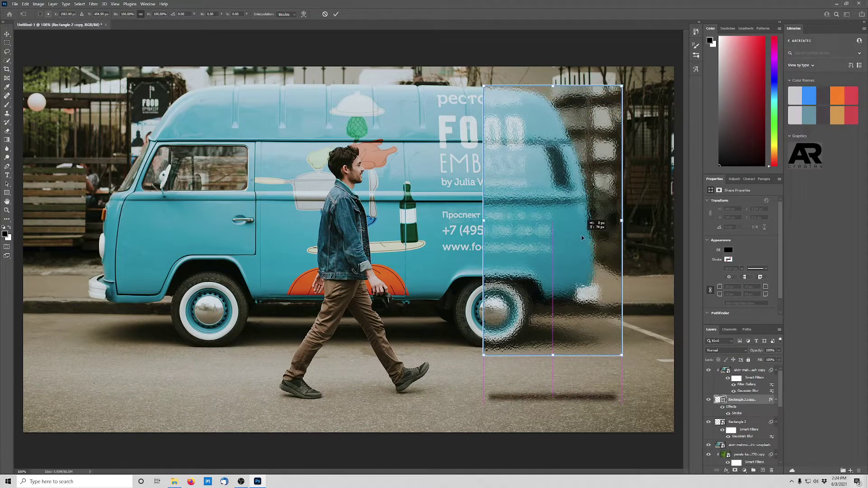
pyautogui.press('Return')
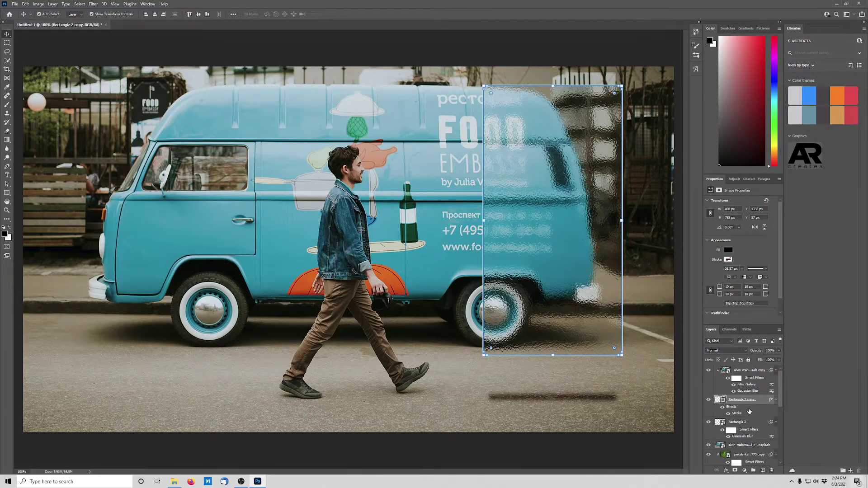
# Move the blurred shadow bar up about 88 px, just beneath the glass panel's lower edge
pyautogui.click(752, 422)
pyautogui.click(549, 406)
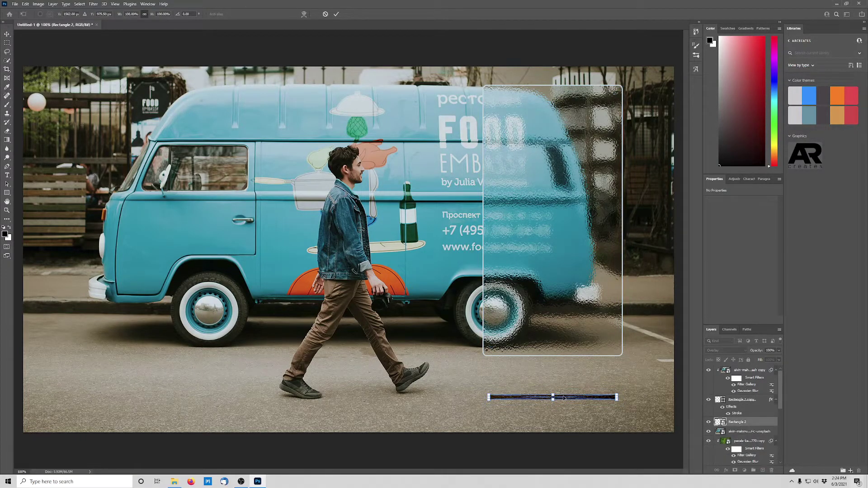
pyautogui.moveTo(566, 399); pyautogui.dragTo(565, 369)
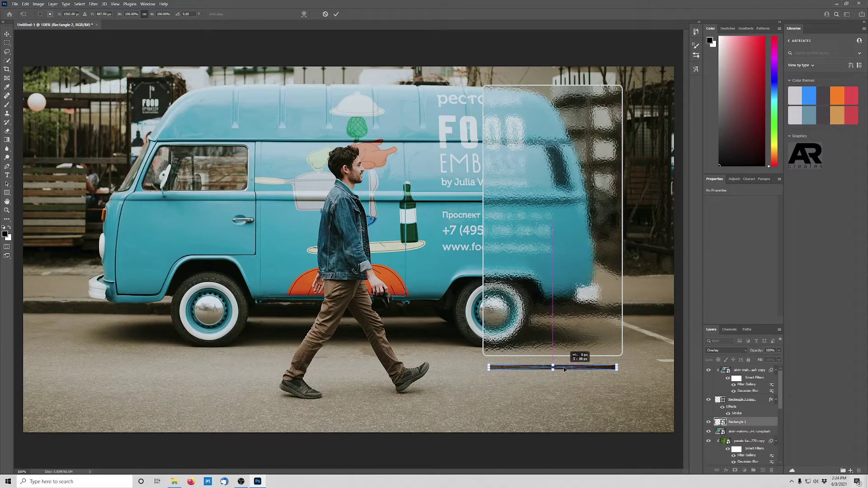
pyautogui.press('Return')
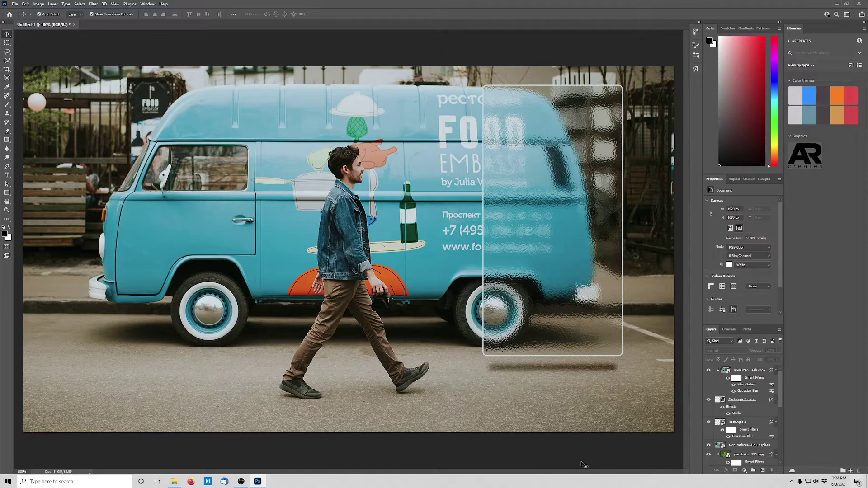
# Add Bevel & Emboss and Inner Shadow effects to the glass panel rectangle and deselect the layer
pyautogui.click(763, 402)
pyautogui.doubleClick(763, 402)
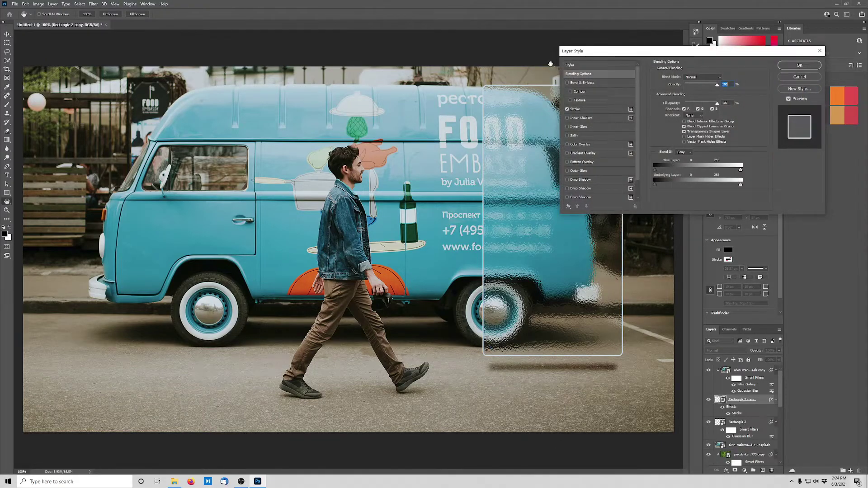
pyautogui.click(567, 83)
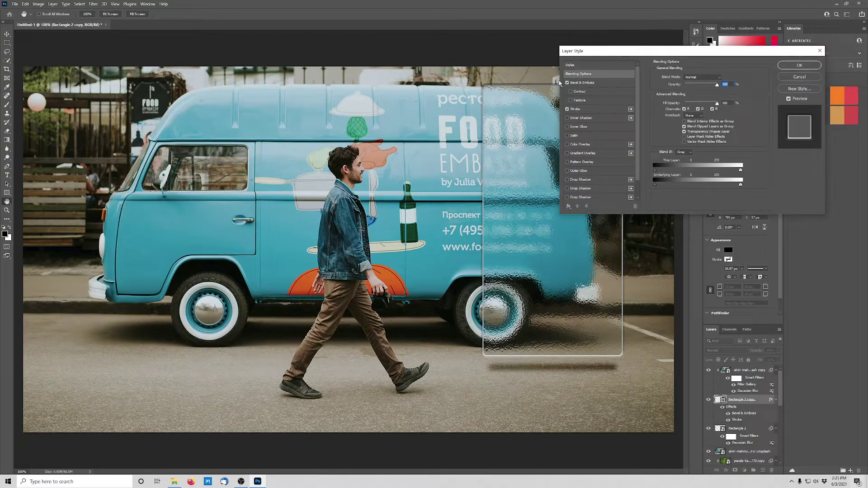
pyautogui.click(571, 84)
pyautogui.click(568, 118)
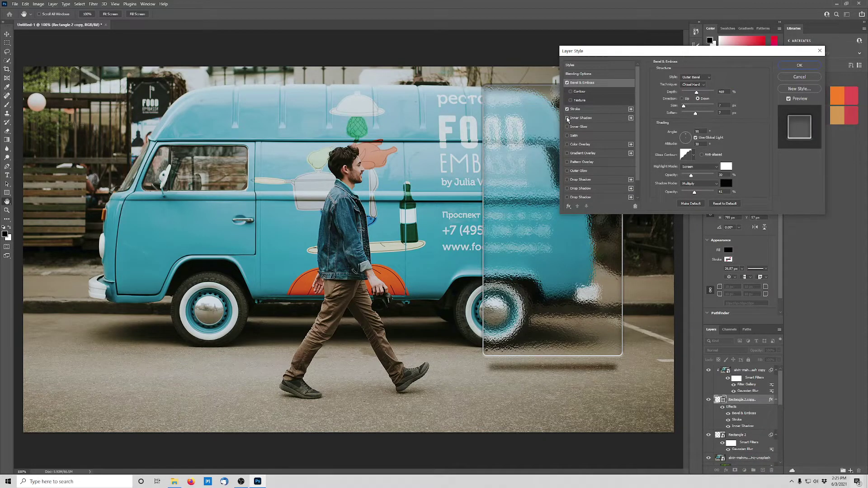
pyautogui.click(568, 118)
pyautogui.click(800, 65)
pyautogui.click(616, 450)
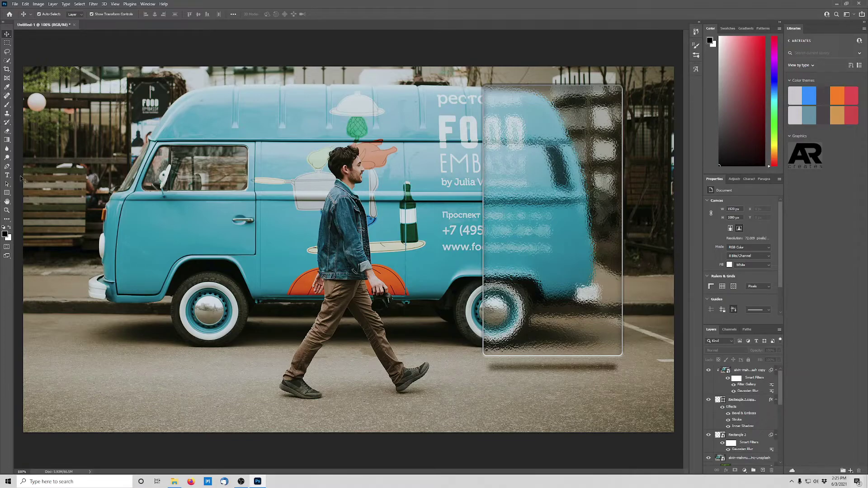
# Add the text GLASS in Helvetica Now Display, enlarge it to about 715 px wide and place it over the road by the van's front wheel
pyautogui.click(7, 175)
pyautogui.click(151, 247)
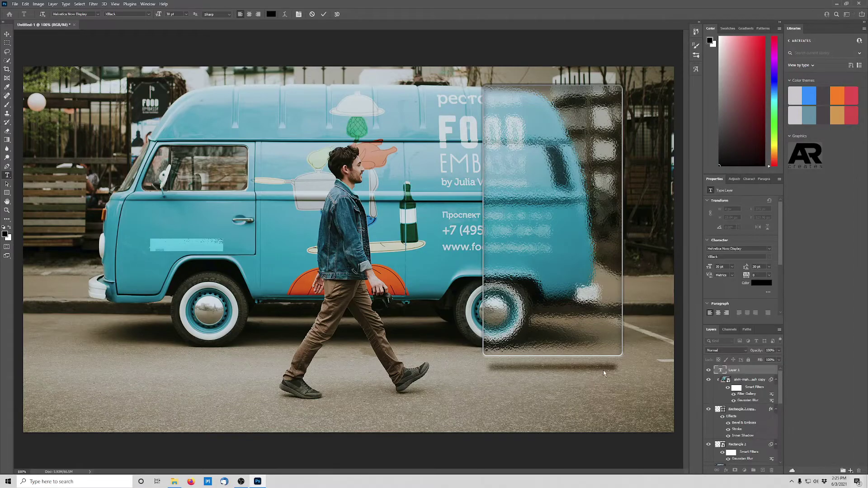
pyautogui.write('GLASS')
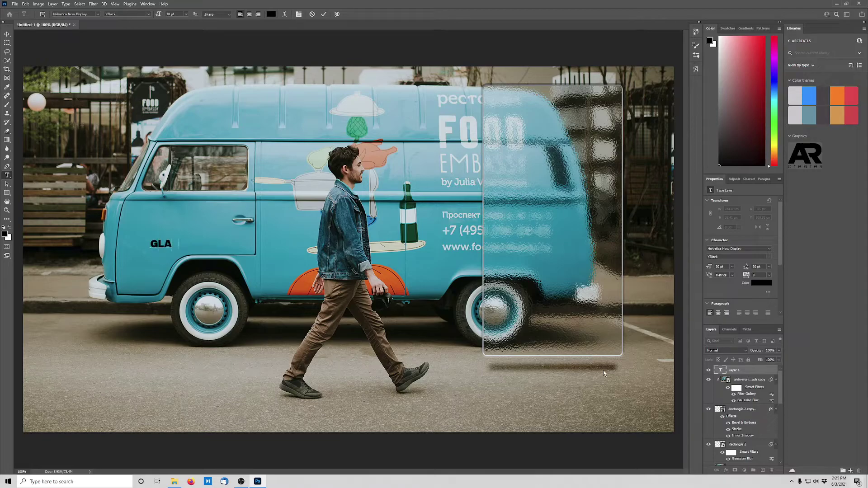
pyautogui.click(603, 370)
pyautogui.press('v')
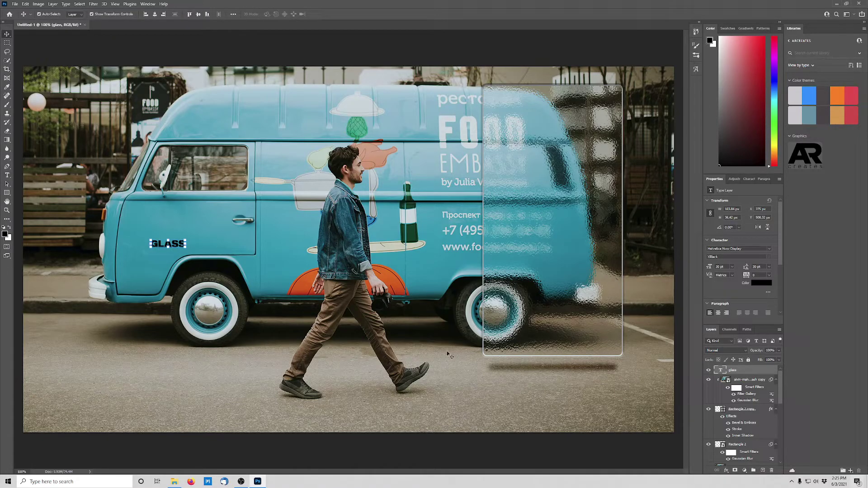
pyautogui.moveTo(189, 249); pyautogui.dragTo(382, 316)
pyautogui.moveTo(316, 265); pyautogui.dragTo(197, 373)
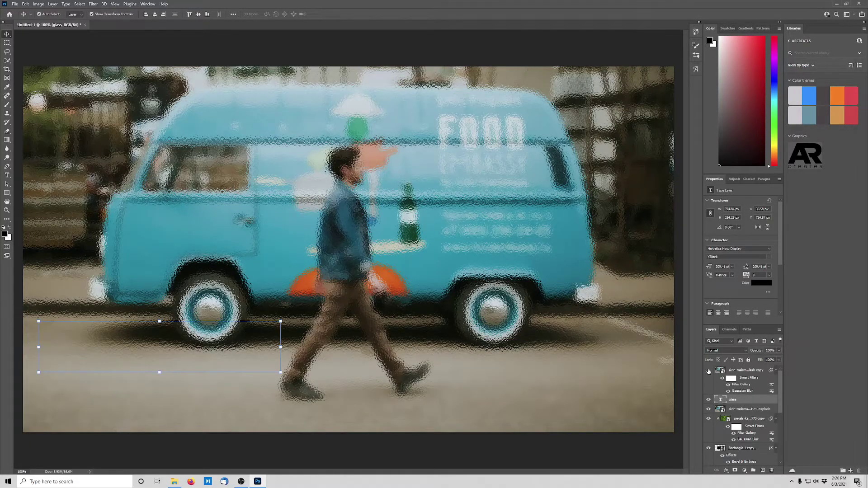
# Hide the blurred van photo copy and convert the GLASS text layer to a smart object
pyautogui.click(709, 370)
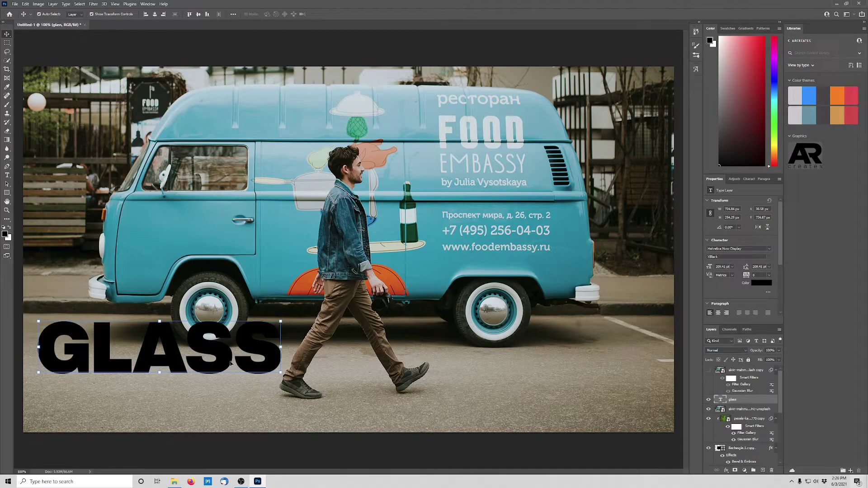
pyautogui.rightClick(740, 400)
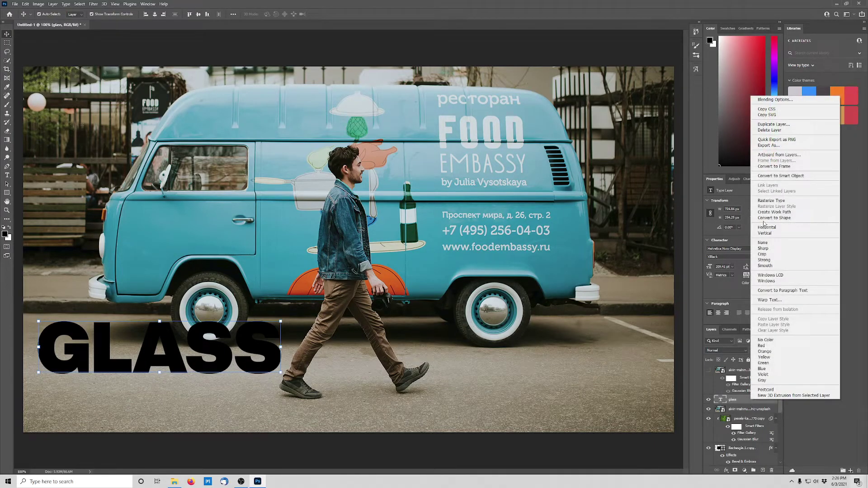
pyautogui.click(785, 176)
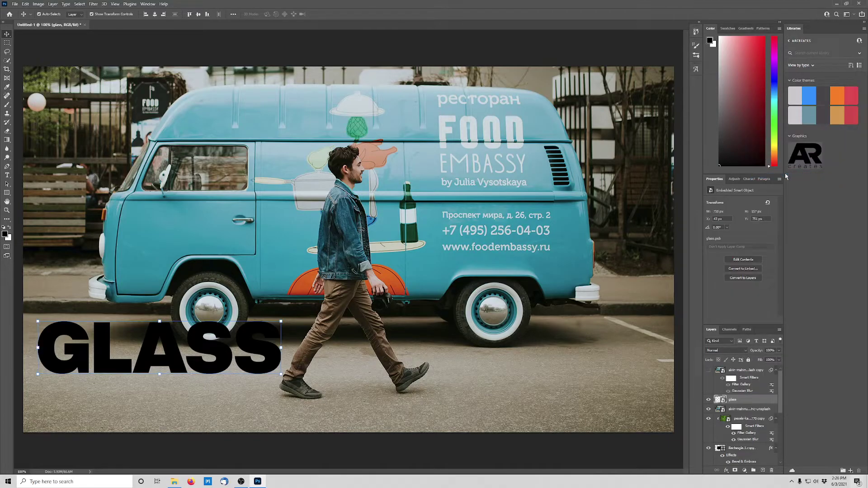
# Show the blurred van photo copy again and clip it to the GLASS lettering
pyautogui.click(708, 369)
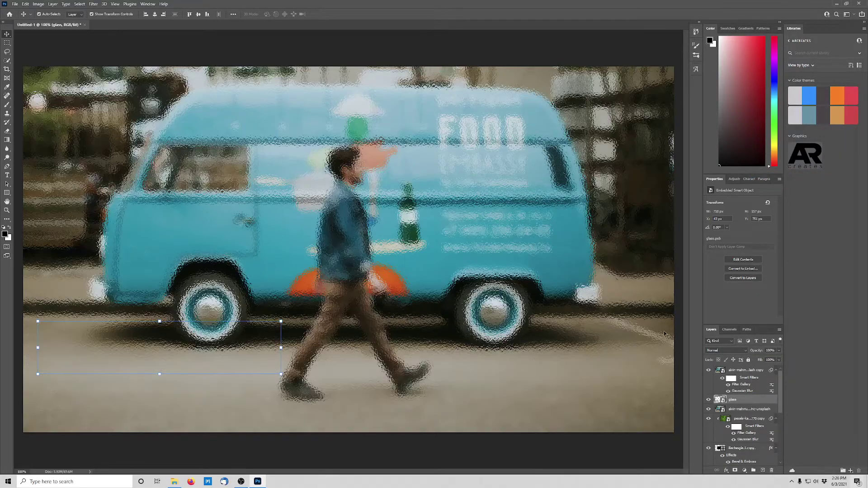
pyautogui.rightClick(758, 371)
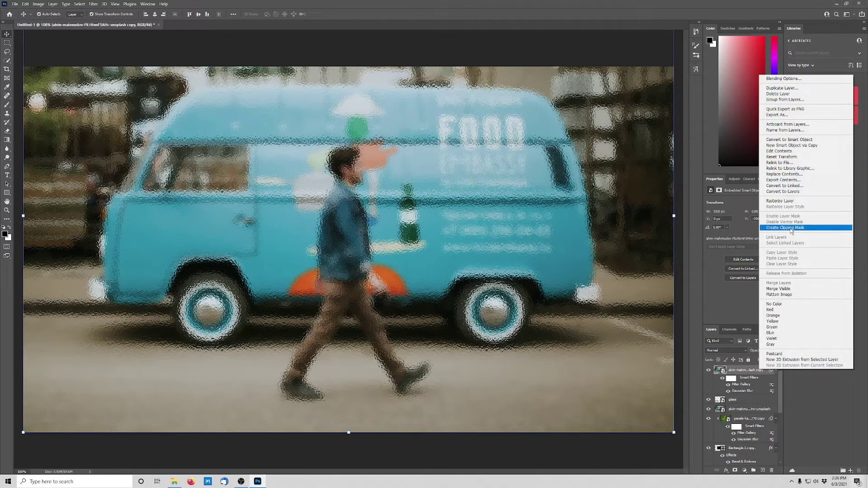
pyautogui.click(787, 227)
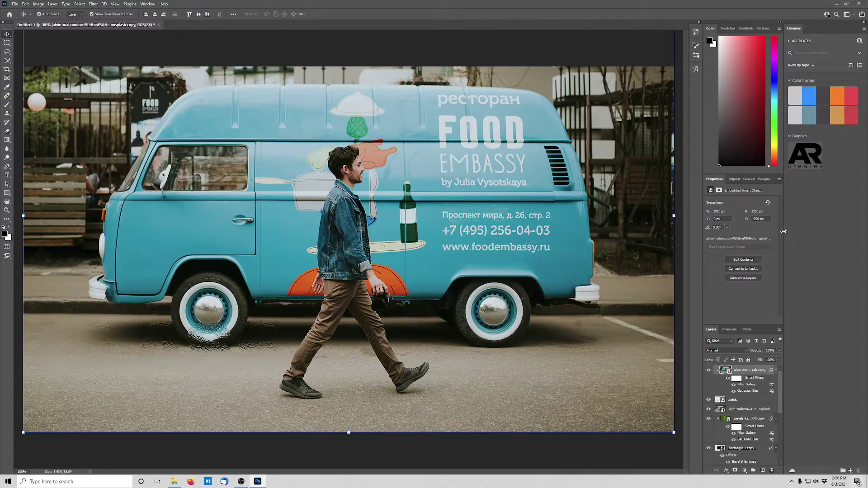
# Add a thin light outside stroke to the GLASS lettering with its opacity lowered to about 33%
pyautogui.click(750, 401)
pyautogui.doubleClick(770, 400)
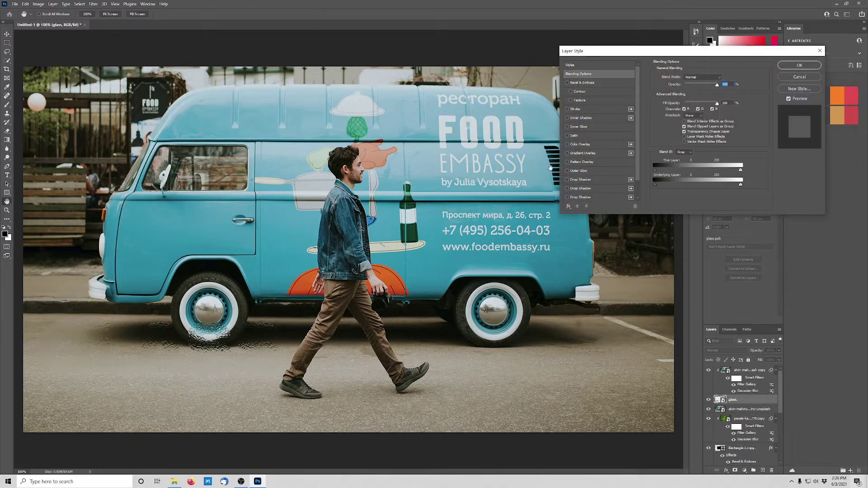
pyautogui.click(568, 110)
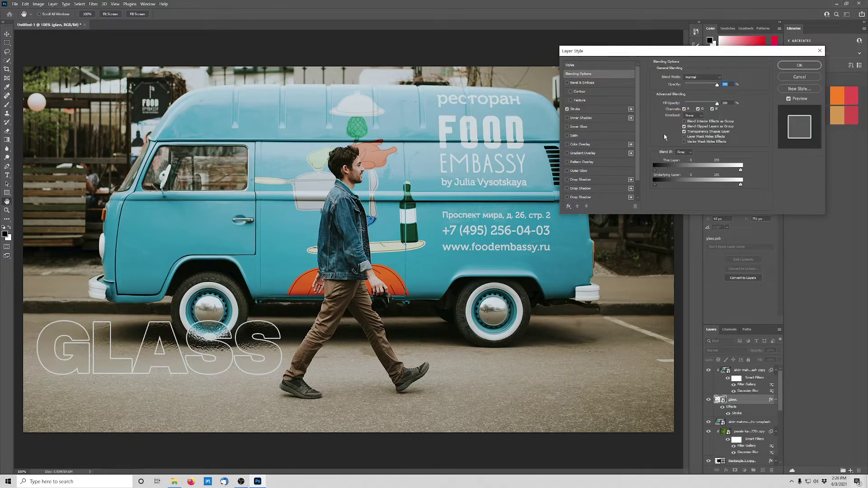
pyautogui.click(588, 109)
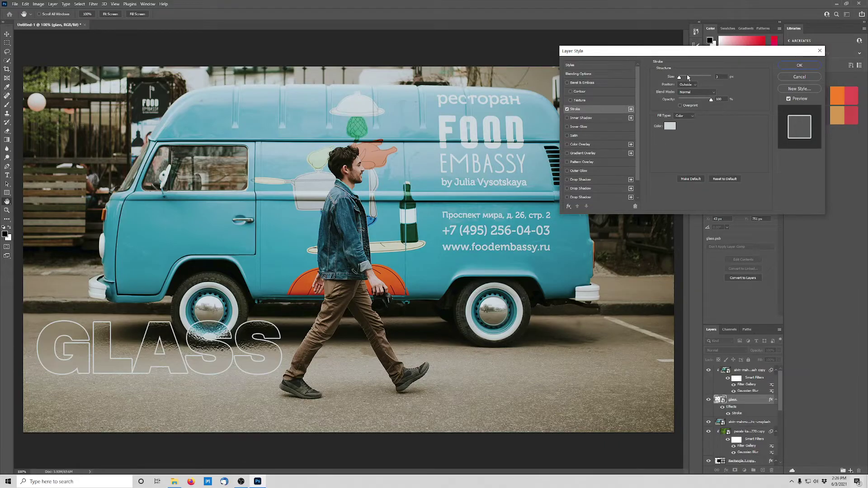
pyautogui.moveTo(689, 78)
pyautogui.mouseDown()
pyautogui.moveTo(679, 77)
pyautogui.moveTo(711, 100)
pyautogui.moveTo(690, 100)
pyautogui.mouseUp()
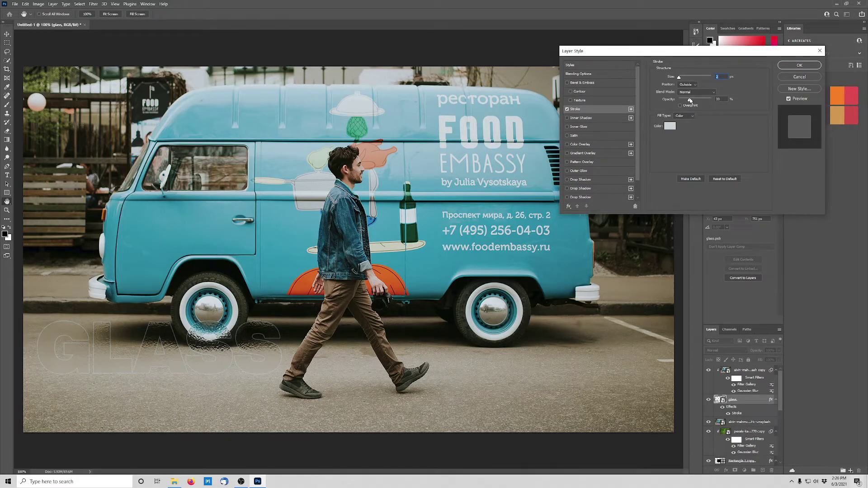
pyautogui.click(800, 66)
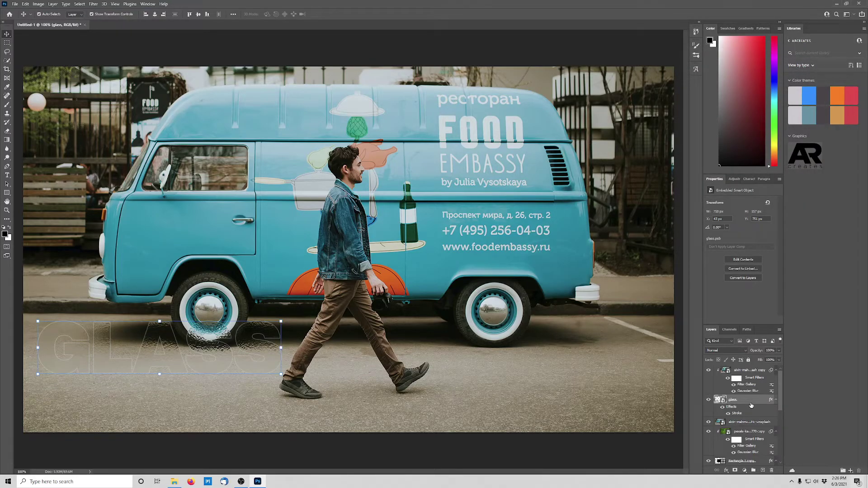
# Duplicate the GLASS layer and hide the effects on the original beneath the copy
pyautogui.hotkey('ctrl', 'j')
pyautogui.click(745, 424)
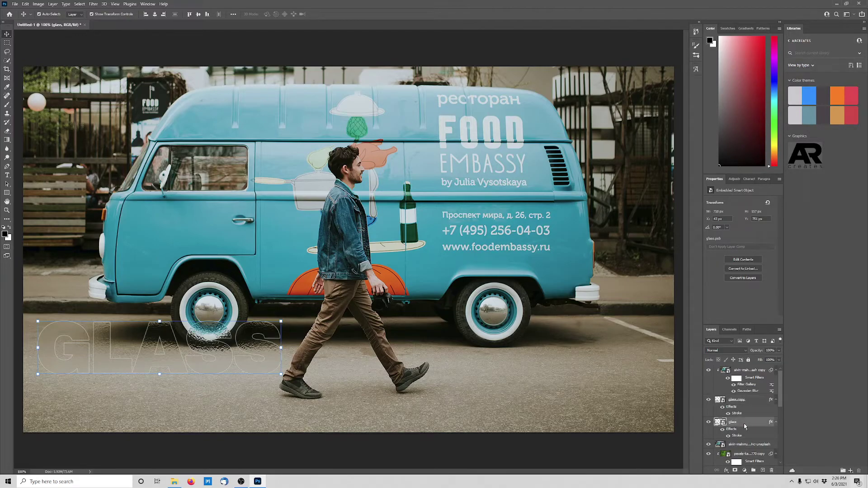
pyautogui.rightClick(745, 425)
pyautogui.click(721, 436)
# Squash the lower GLASS layer vertically into a thin strip and nudge it down just below the lettering as its shadow
pyautogui.moveTo(160, 321); pyautogui.dragTo(154, 379)
pyautogui.press('Down')
pyautogui.press('Down')
pyautogui.press('Down')
pyautogui.press('Down')
pyautogui.press('Down')
pyautogui.press('Down')
pyautogui.press('Down')
pyautogui.press('Down')
pyautogui.press('Down')
pyautogui.press('Down')
pyautogui.press('Down')
pyautogui.press('Down')
pyautogui.press('Down')
pyautogui.press('Down')
pyautogui.press('Down')
pyautogui.press('Down')
pyautogui.press('Down')
pyautogui.press('Down')
pyautogui.press('Down')
pyautogui.press('Down')
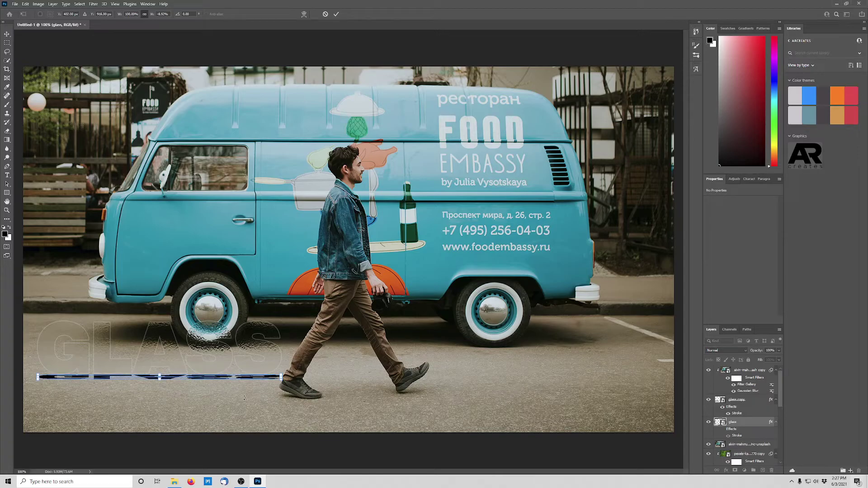
pyautogui.press('Down')
pyautogui.press('Down')
pyautogui.press('Down')
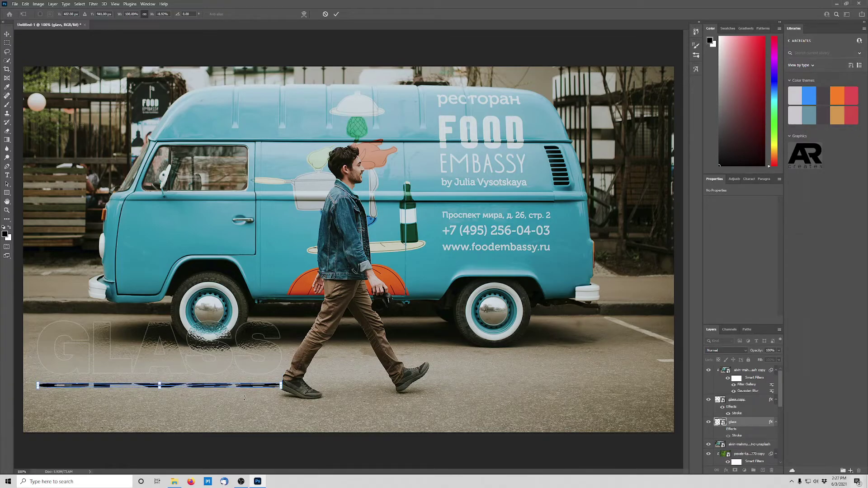
pyautogui.press('Return')
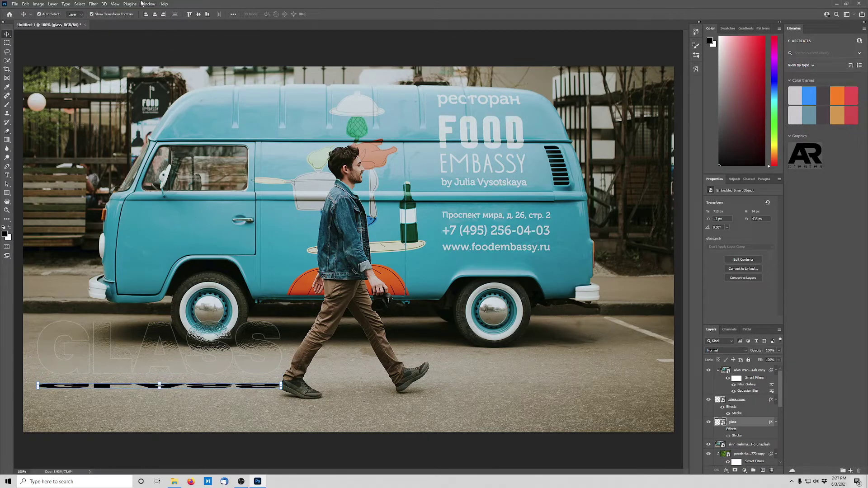
# Apply a Gaussian Blur with a 6.0 pixel radius to the squashed GLASS shadow
pyautogui.click(91, 4)
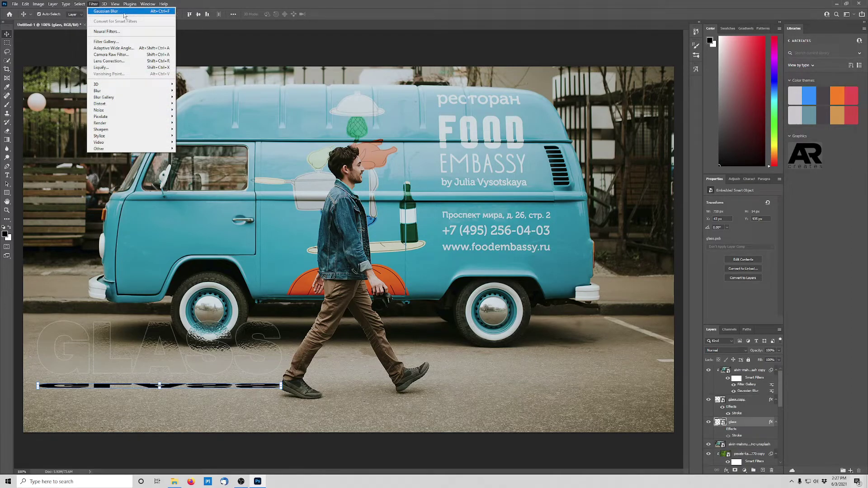
pyautogui.click(111, 10)
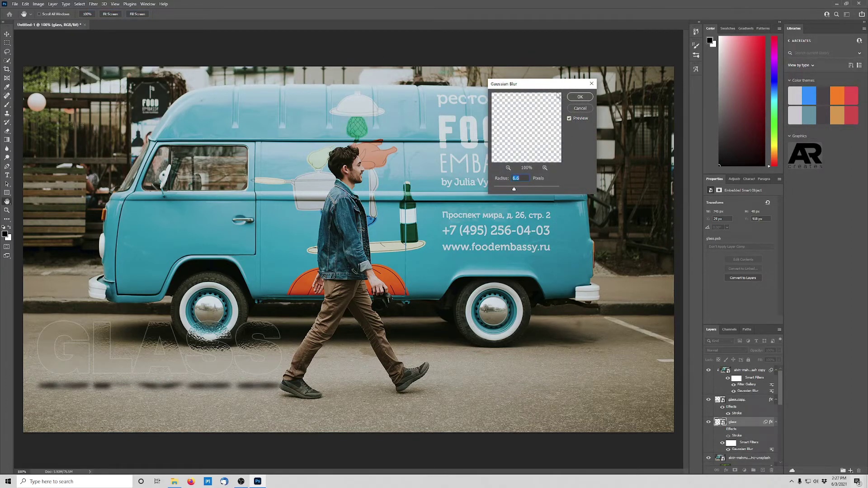
pyautogui.click(580, 97)
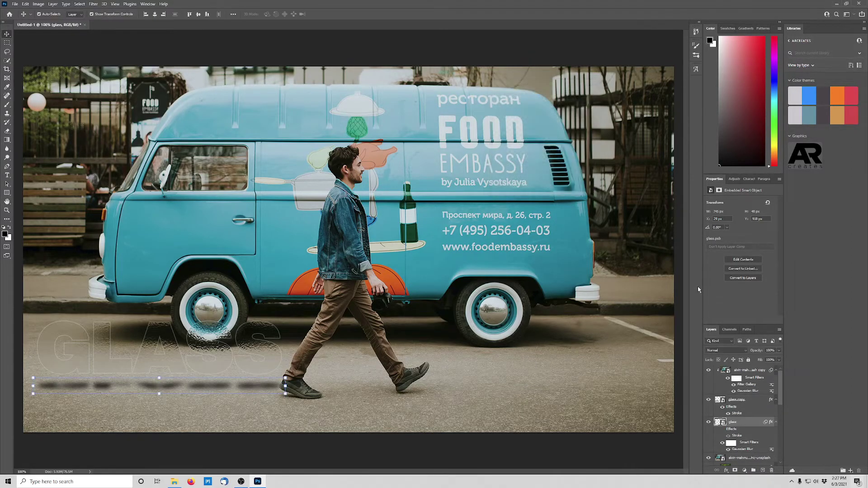
# Set the GLASS shadow layer's blend mode to Overlay
pyautogui.click(729, 351)
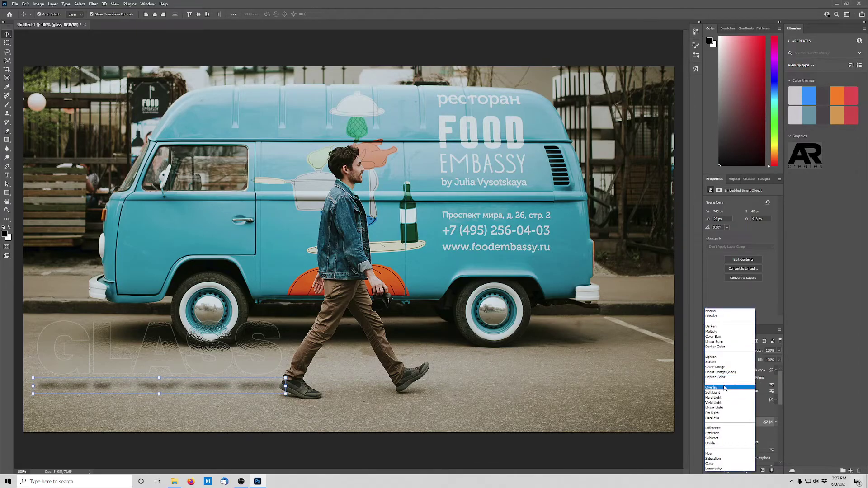
pyautogui.click(724, 388)
pyautogui.click(729, 351)
pyautogui.click(724, 388)
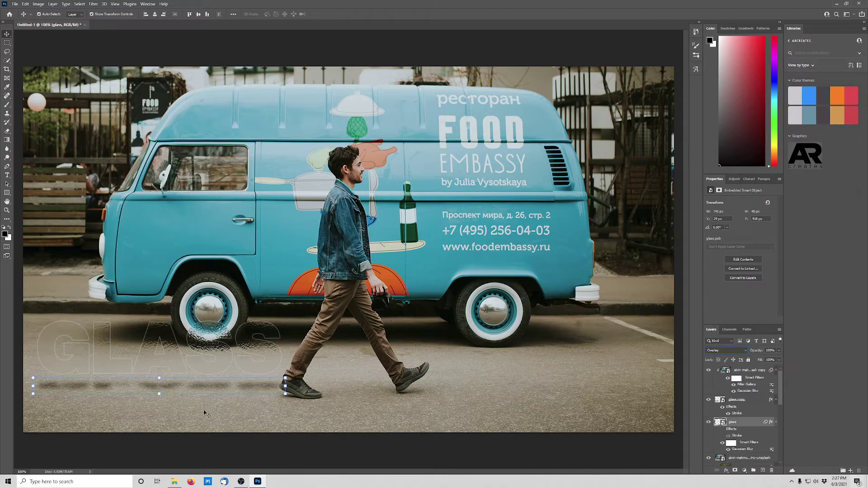
# Move the GLASS lettering and its shadow up together so the letters overlap the van's front wheel, and deselect them
pyautogui.keyDown('shift'); pyautogui.click(279, 349); pyautogui.keyUp('shift')
pyautogui.hotkey('ctrl', 't')
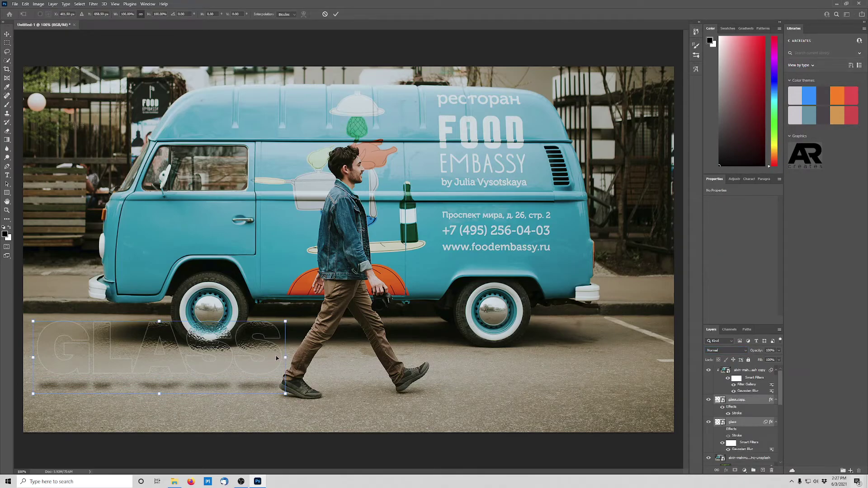
pyautogui.moveTo(277, 358); pyautogui.dragTo(273, 334)
pyautogui.press('Return')
pyautogui.click(260, 454)
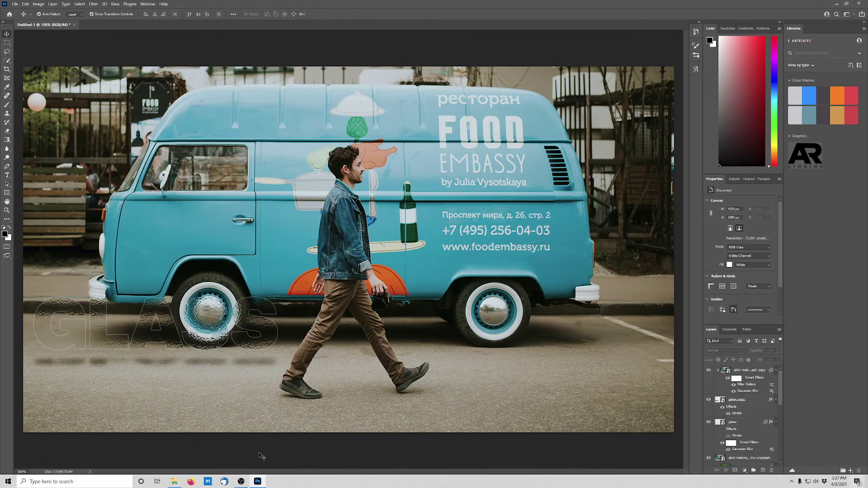